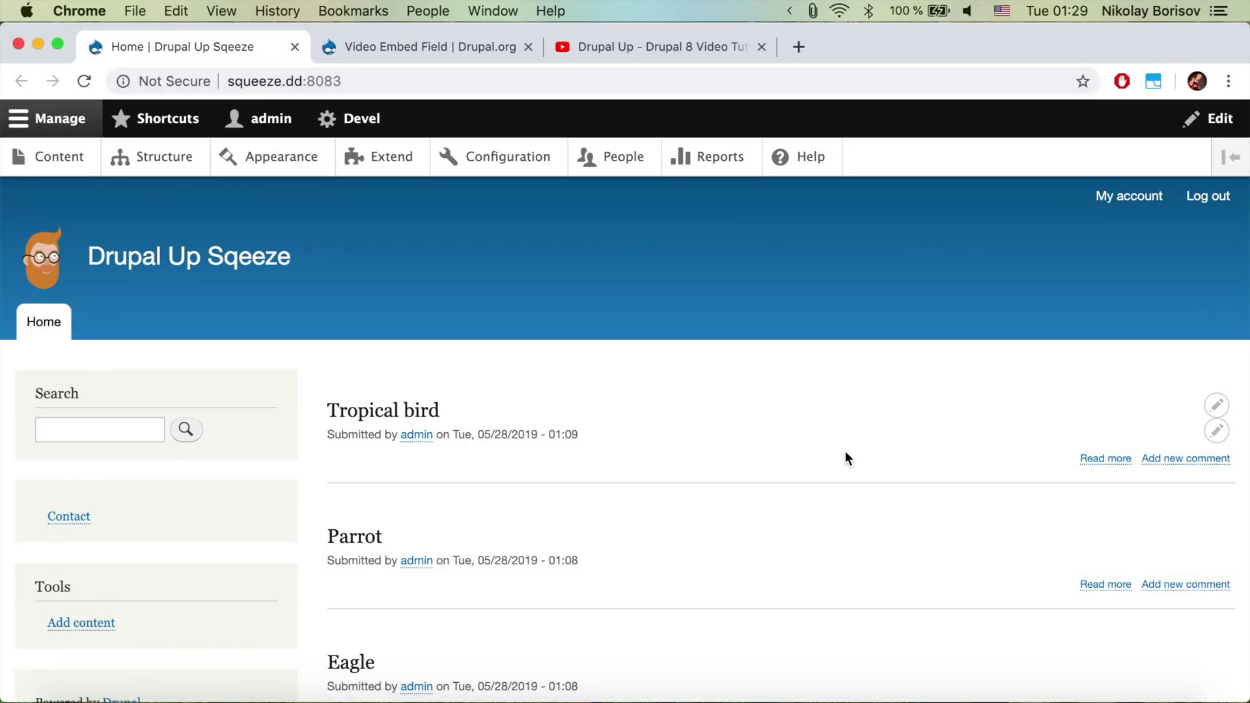
- On the Video Embed Field project page, select the machine name video_embed_field in the address
click(401, 50)
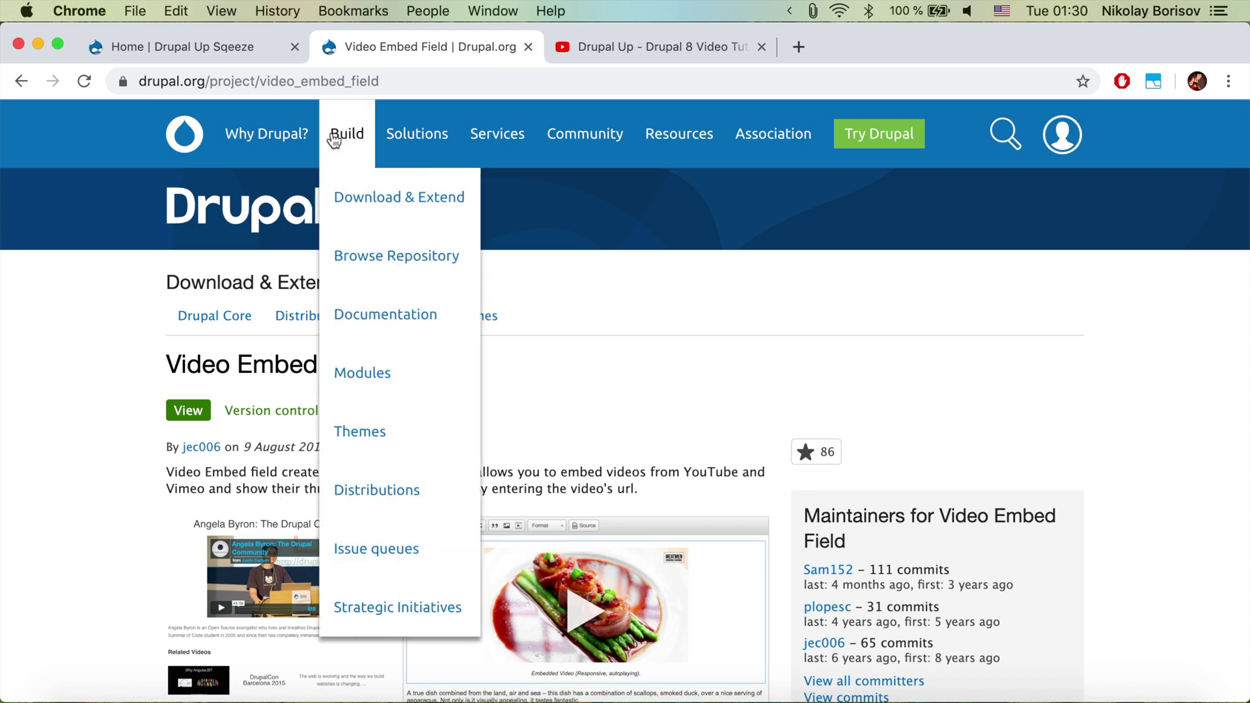
double_click(308, 83)
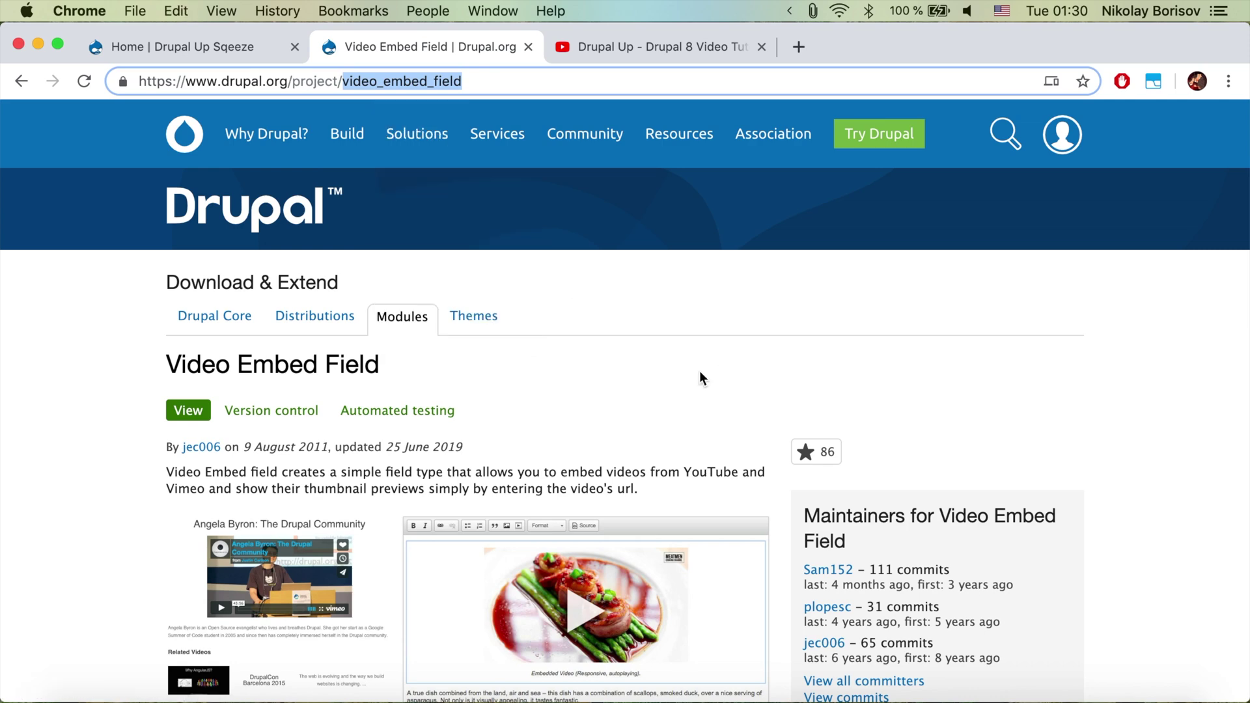
- From a full-screen Dev Desktop terminal, run composer require drupal/video_embed_field in the squeeze project
click(811, 698)
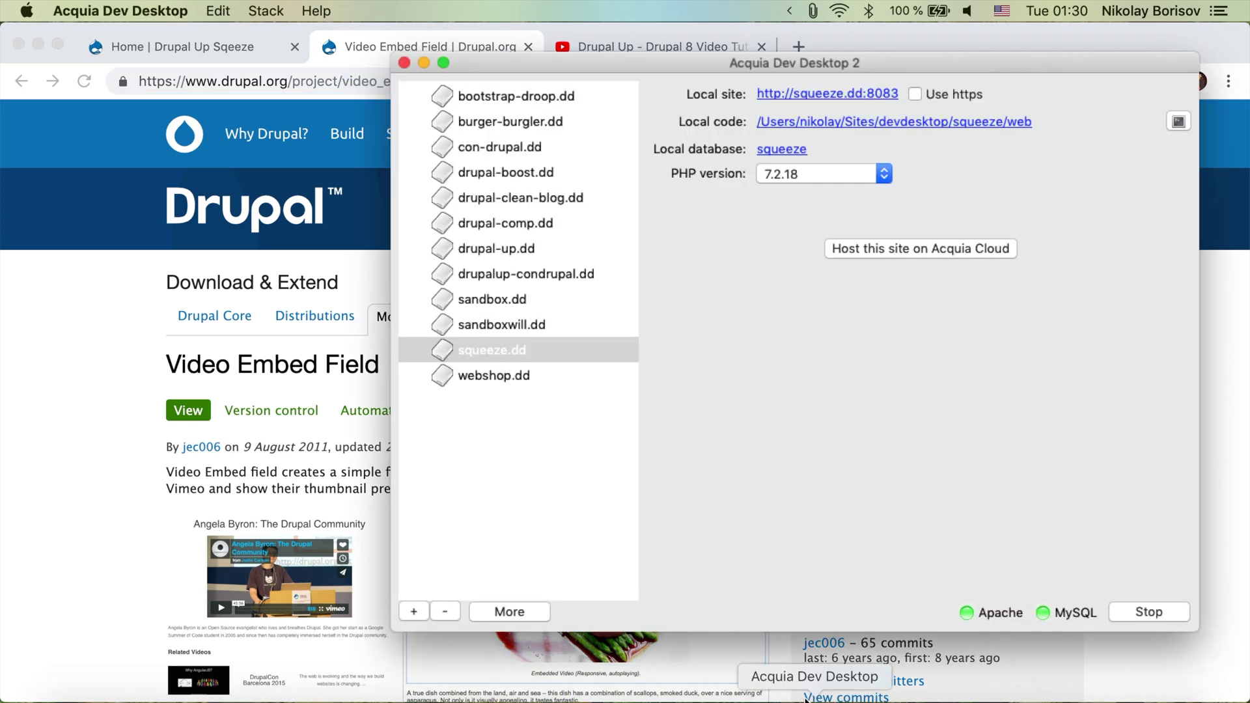
click(1178, 122)
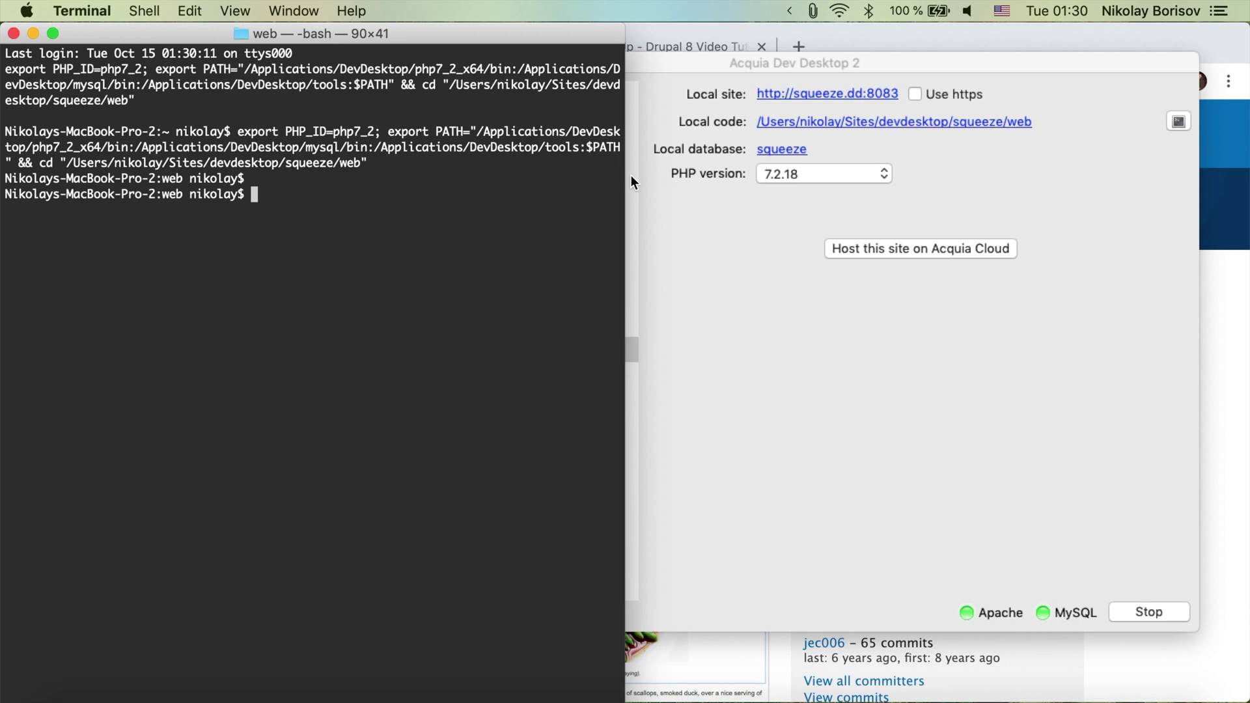
key(super+alt+f)
text(cd ..)
key(Return)
text(compos)
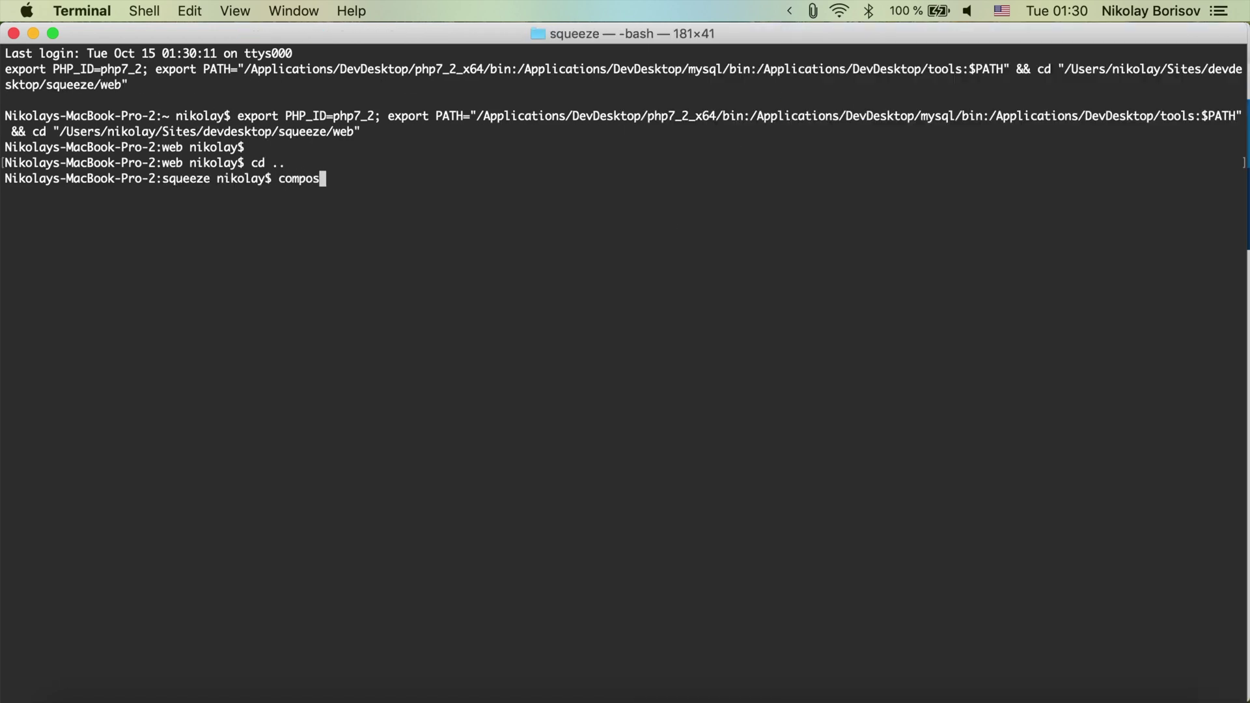
text(er require drupal/)
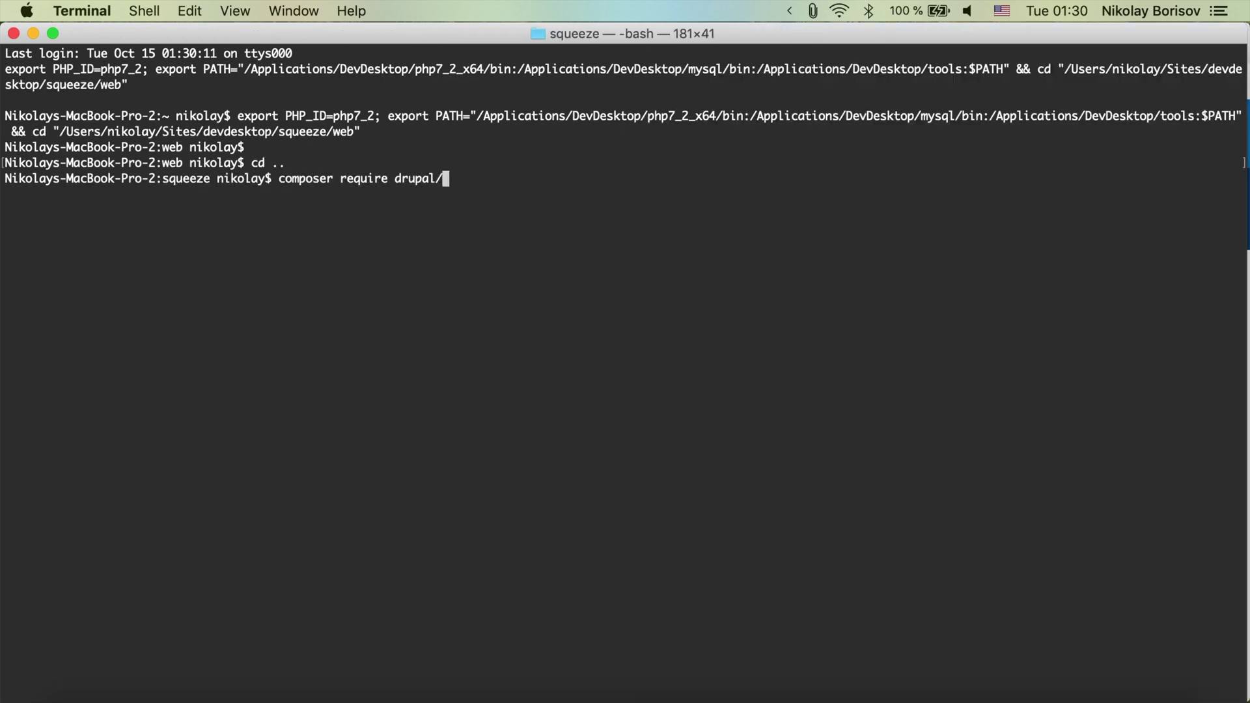
text(video_embed_field)
key(Return)
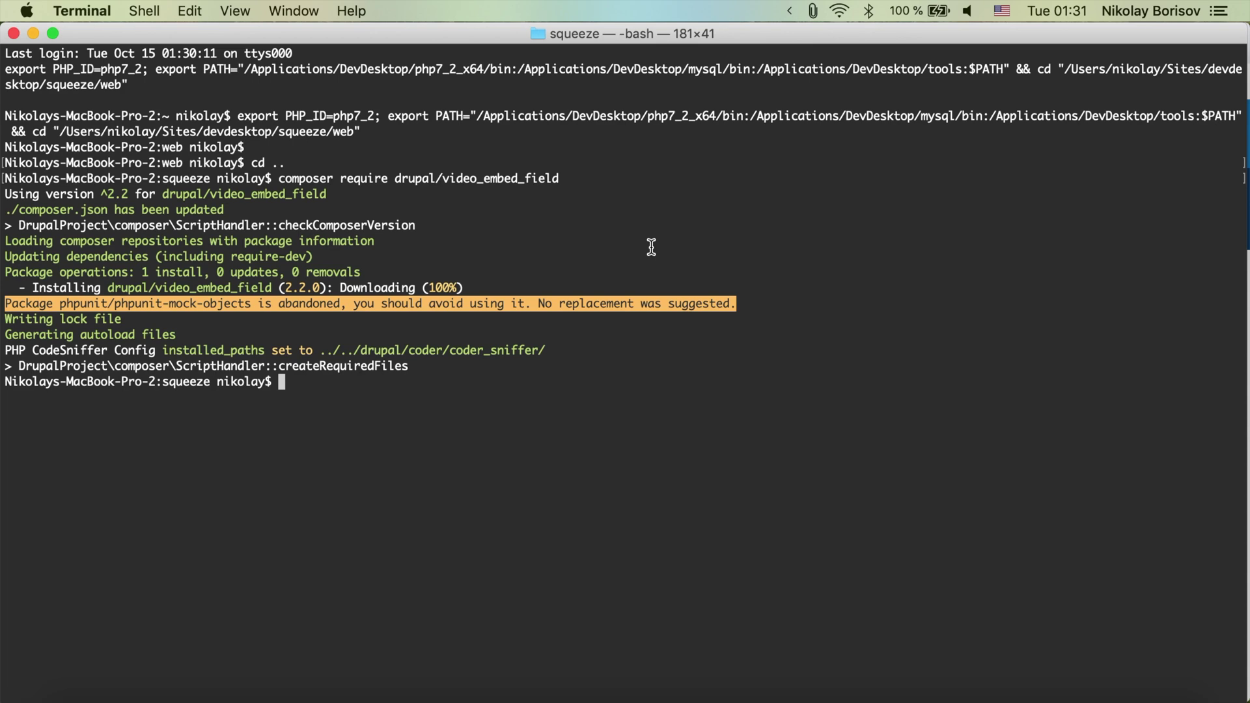
- On the local site's Extend page, filter the module list by 'video'
click(359, 695)
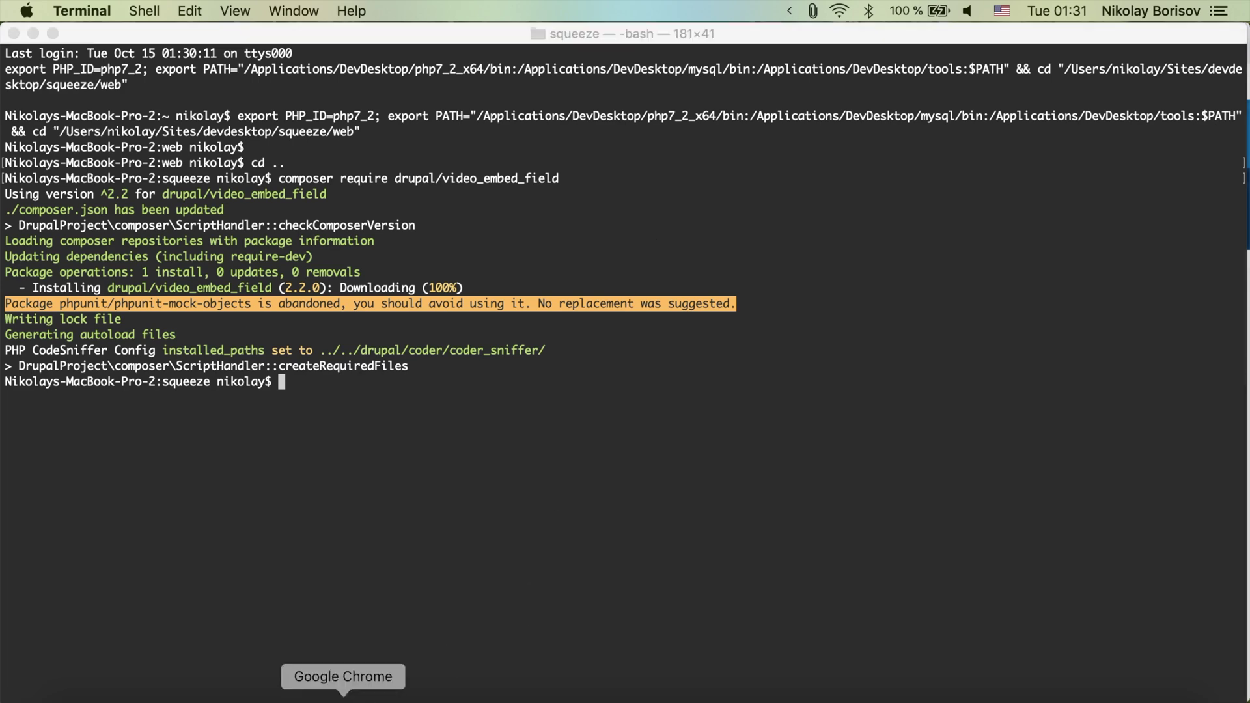
click(225, 54)
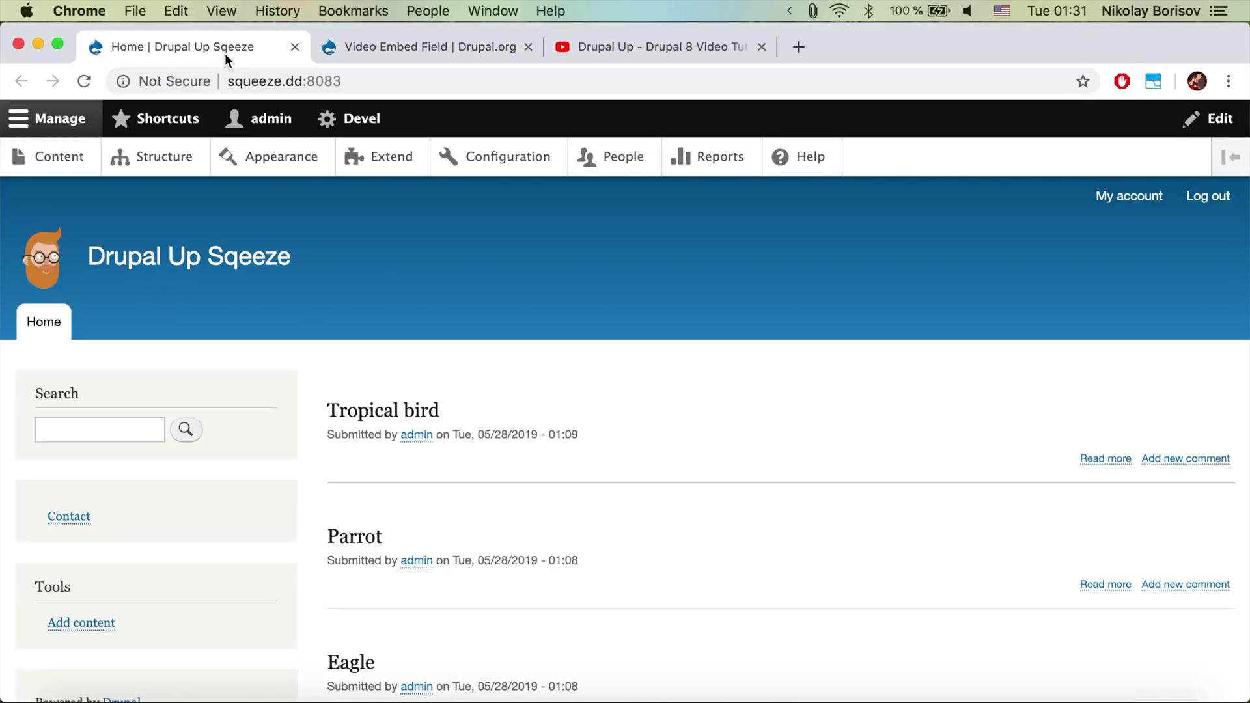
click(397, 162)
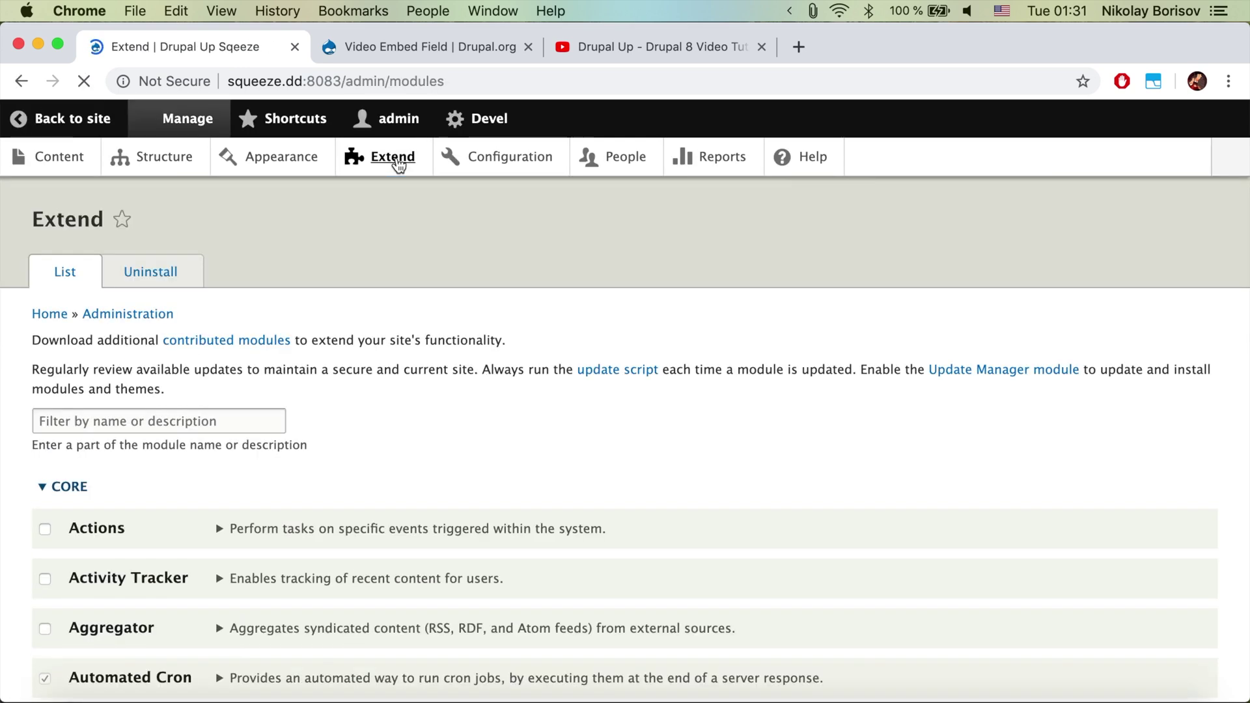
click(127, 417)
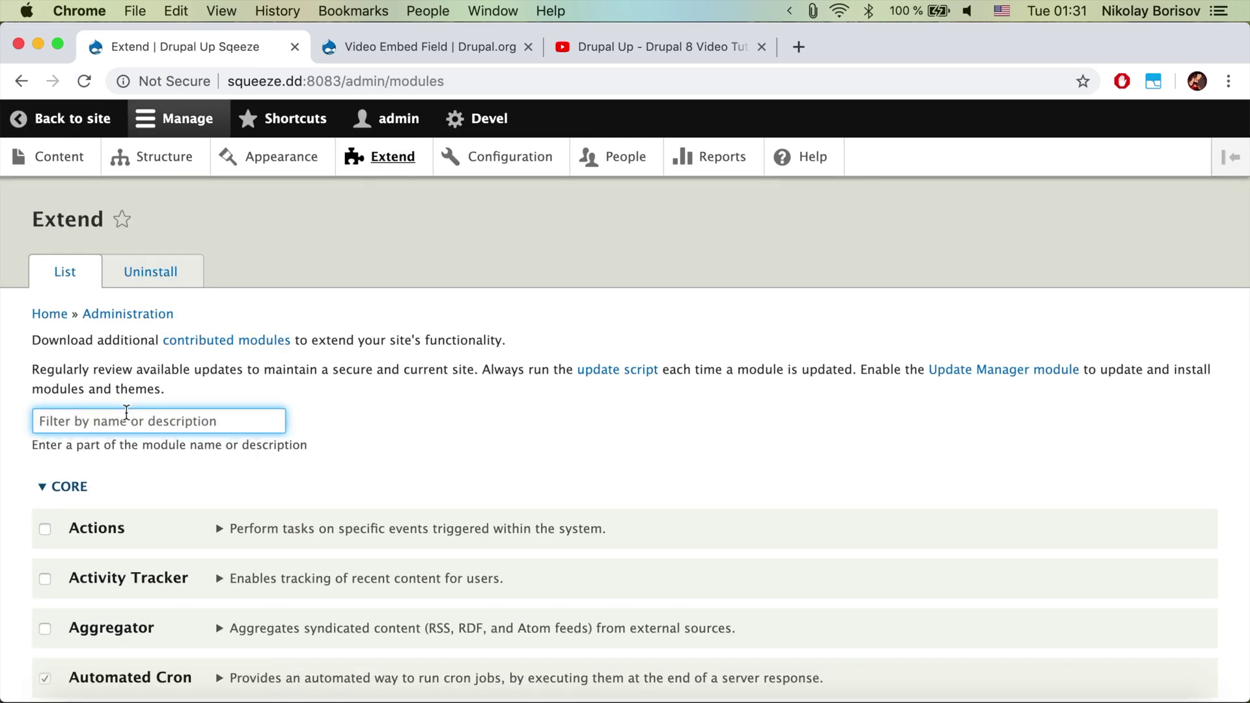
text(video)
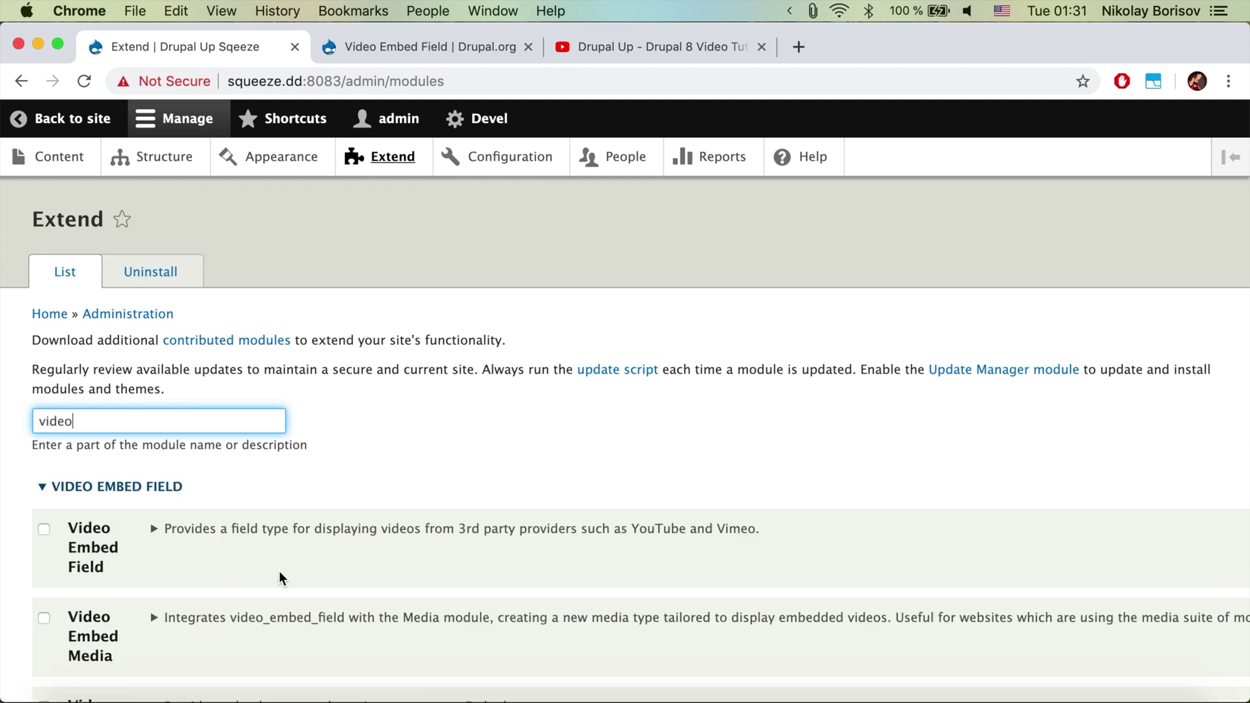
scroll(279, 572, down, 3)
scroll(279, 571, down, 2)
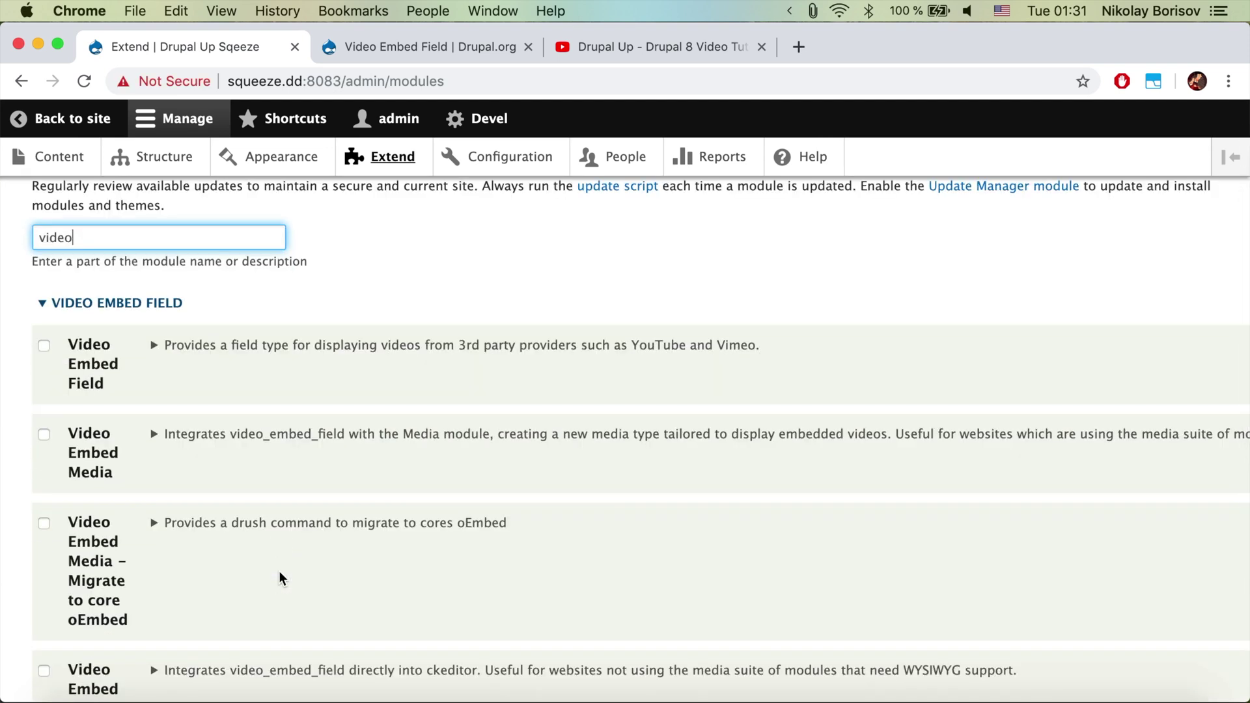
- Tick Video Embed Field and Video Embed Media and install them
click(92, 365)
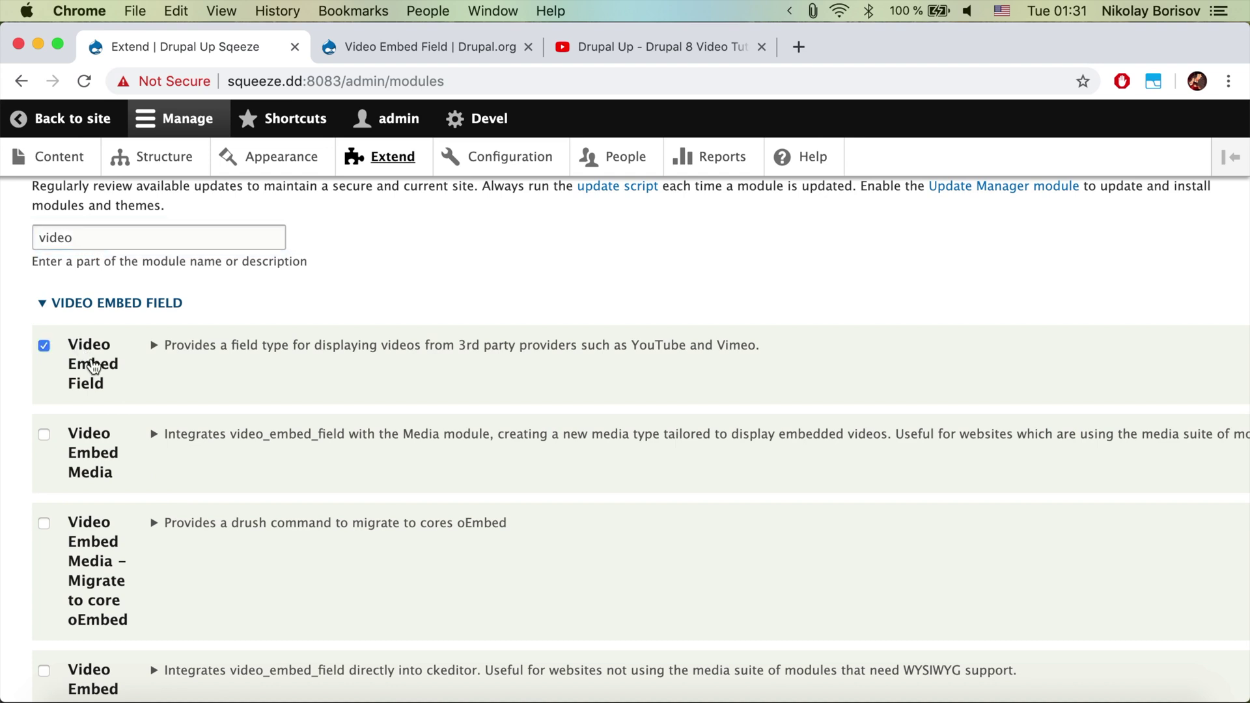
click(100, 461)
scroll(235, 494, down, 2)
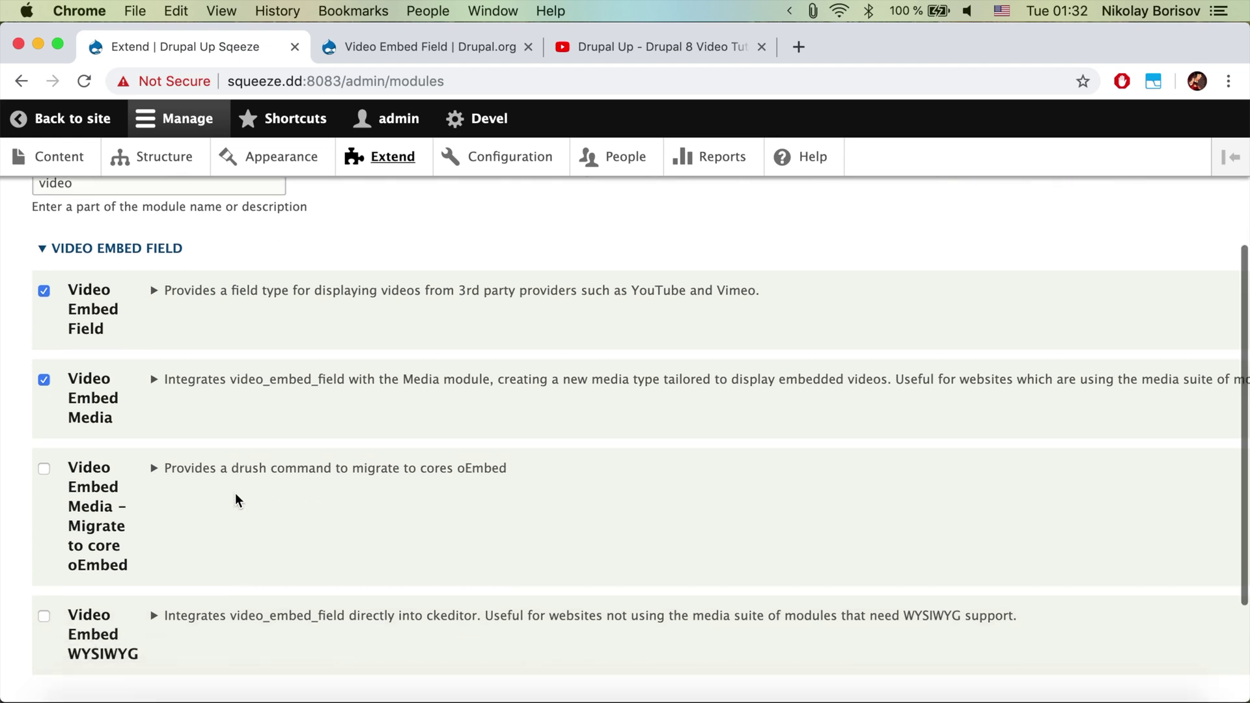
scroll(236, 495, down, 3)
scroll(236, 494, down, 1)
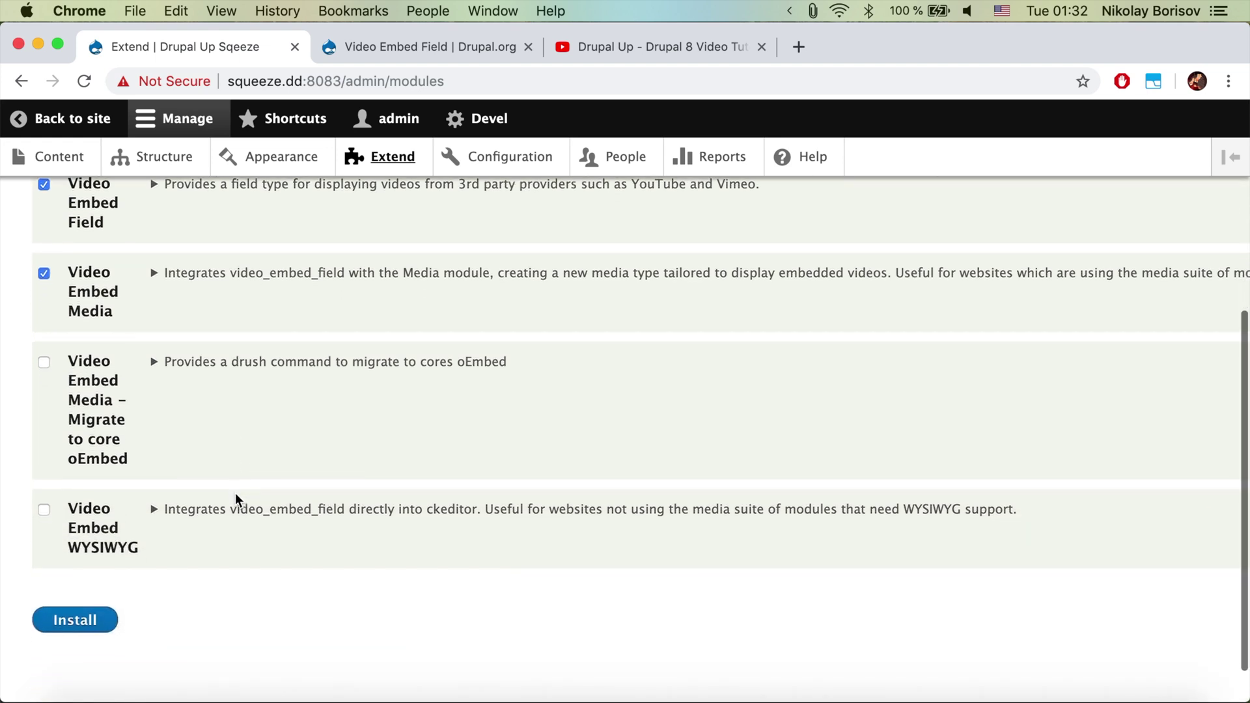
click(98, 616)
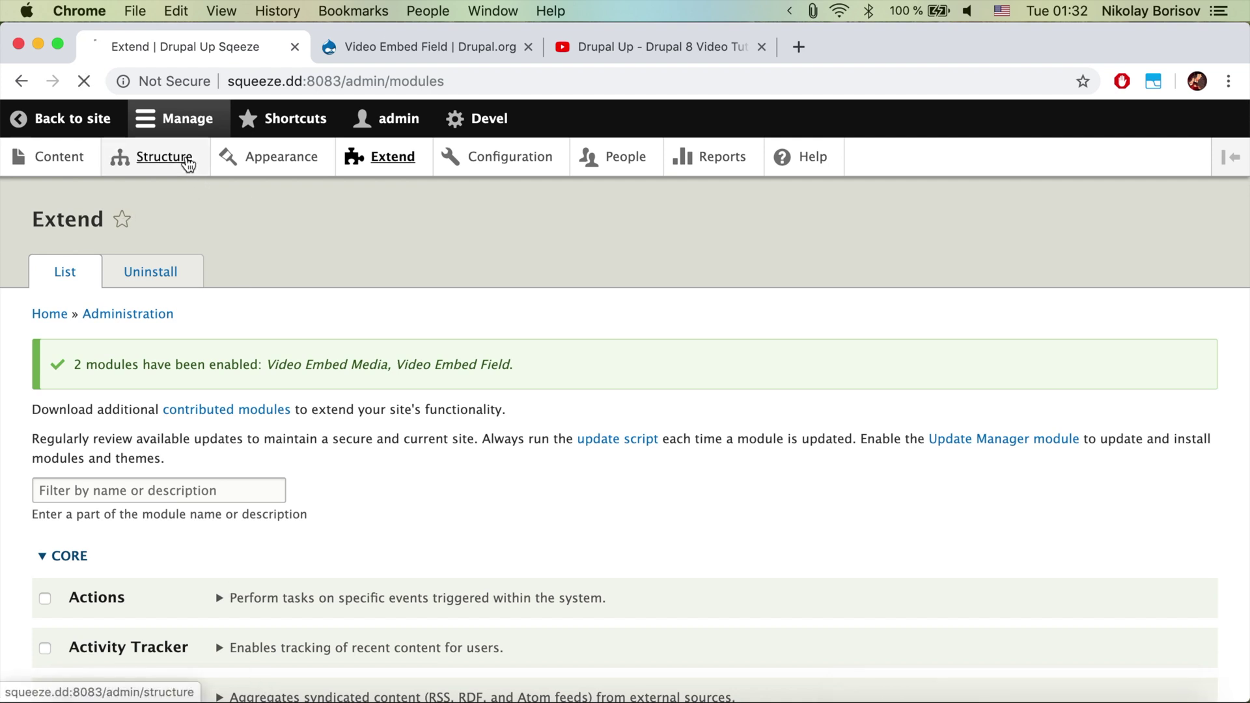
- Look through the Remote video media type's edit settings, then go back to Structure
click(166, 157)
scroll(307, 399, down, 5)
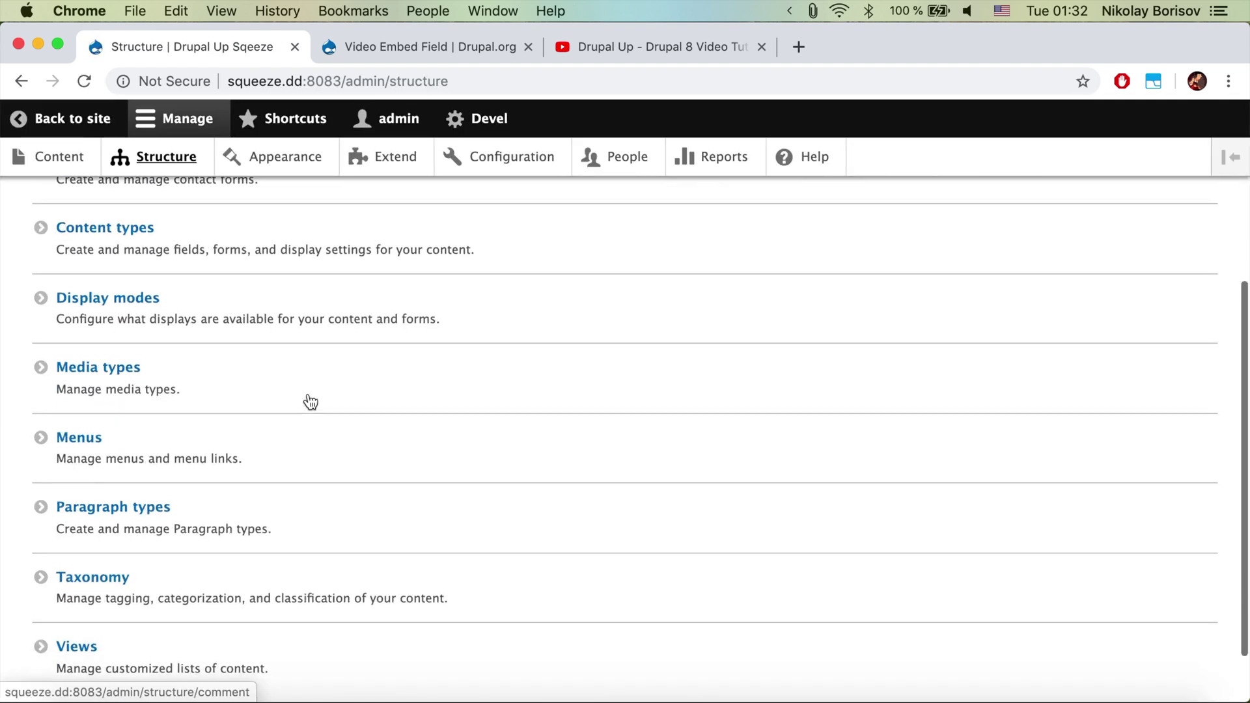
click(240, 392)
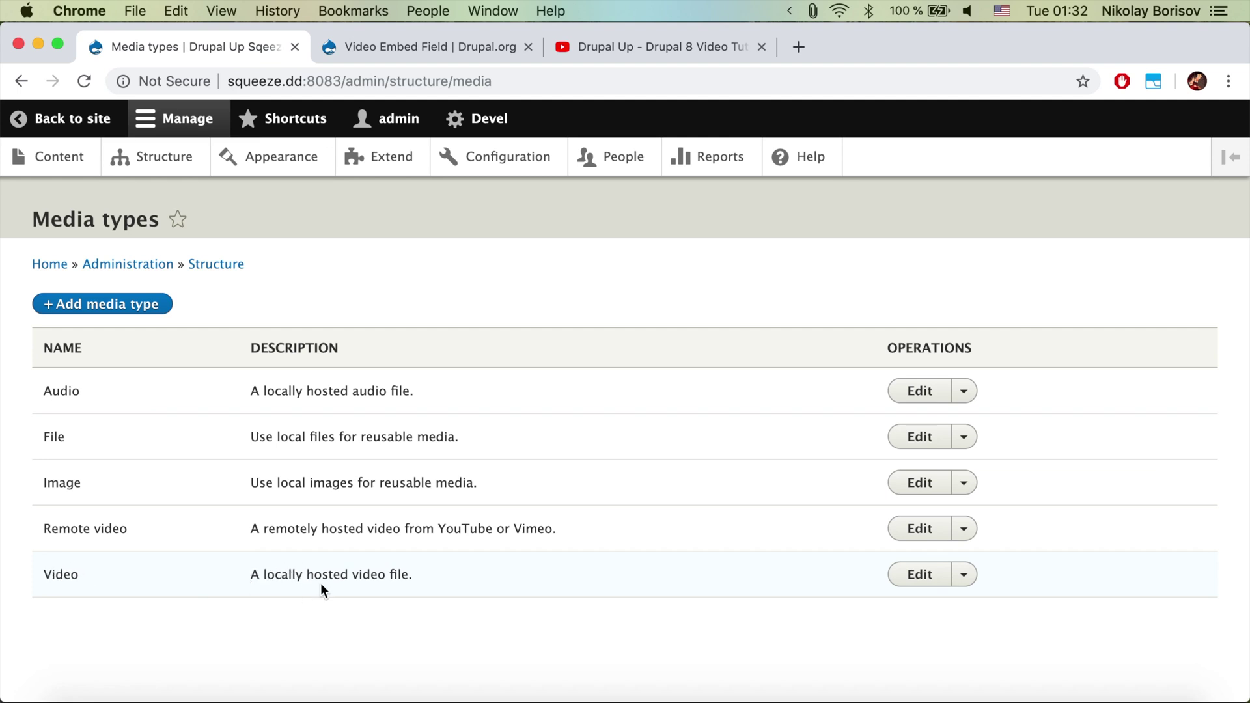
double_click(68, 529)
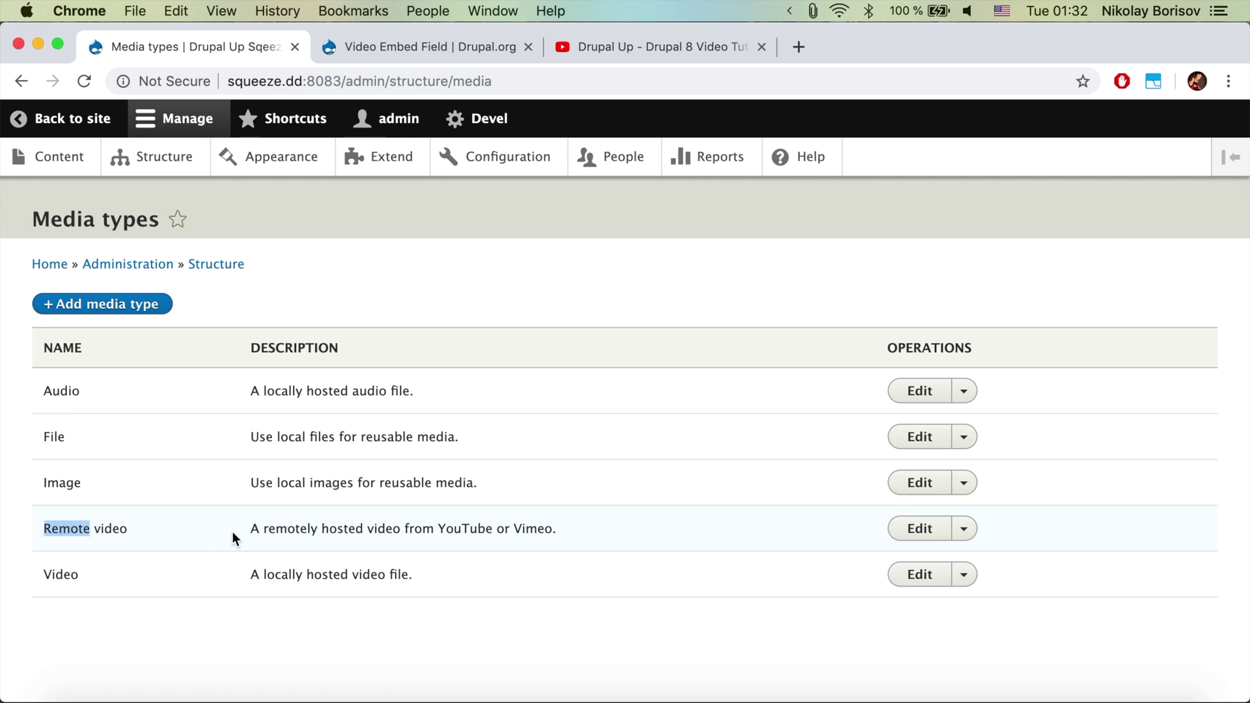
click(940, 531)
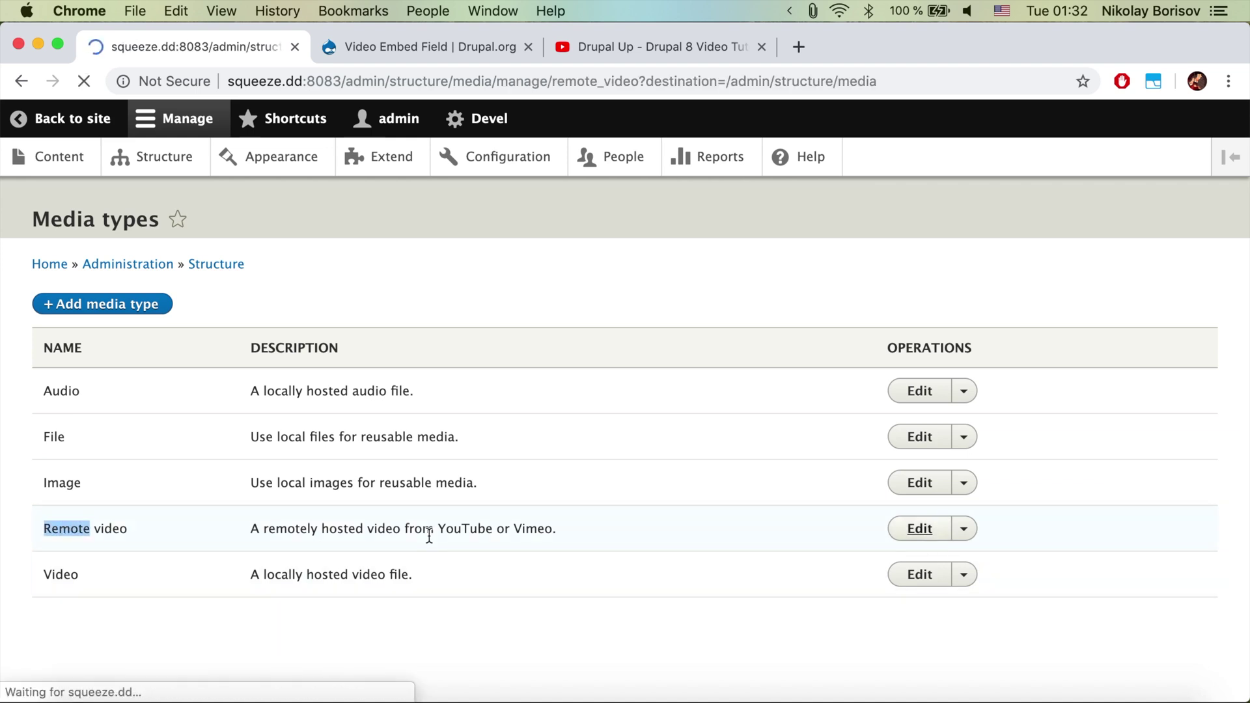
scroll(429, 535, down, 5)
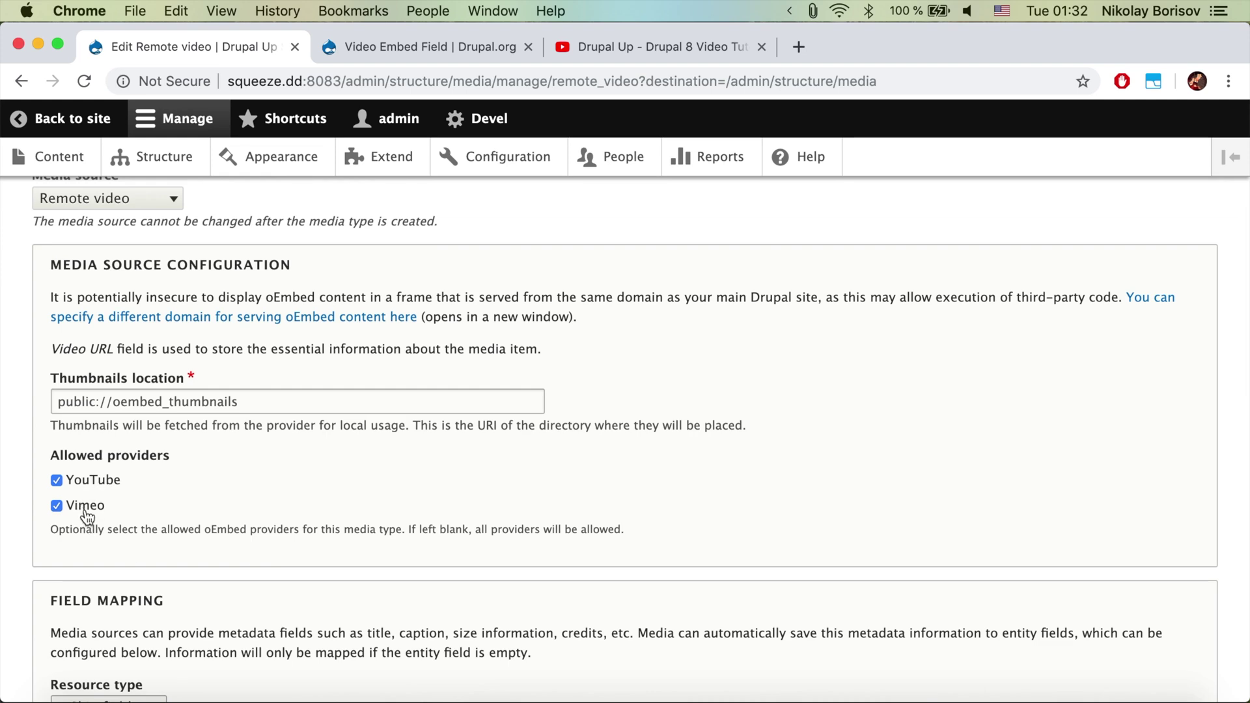
scroll(86, 517, up, 5)
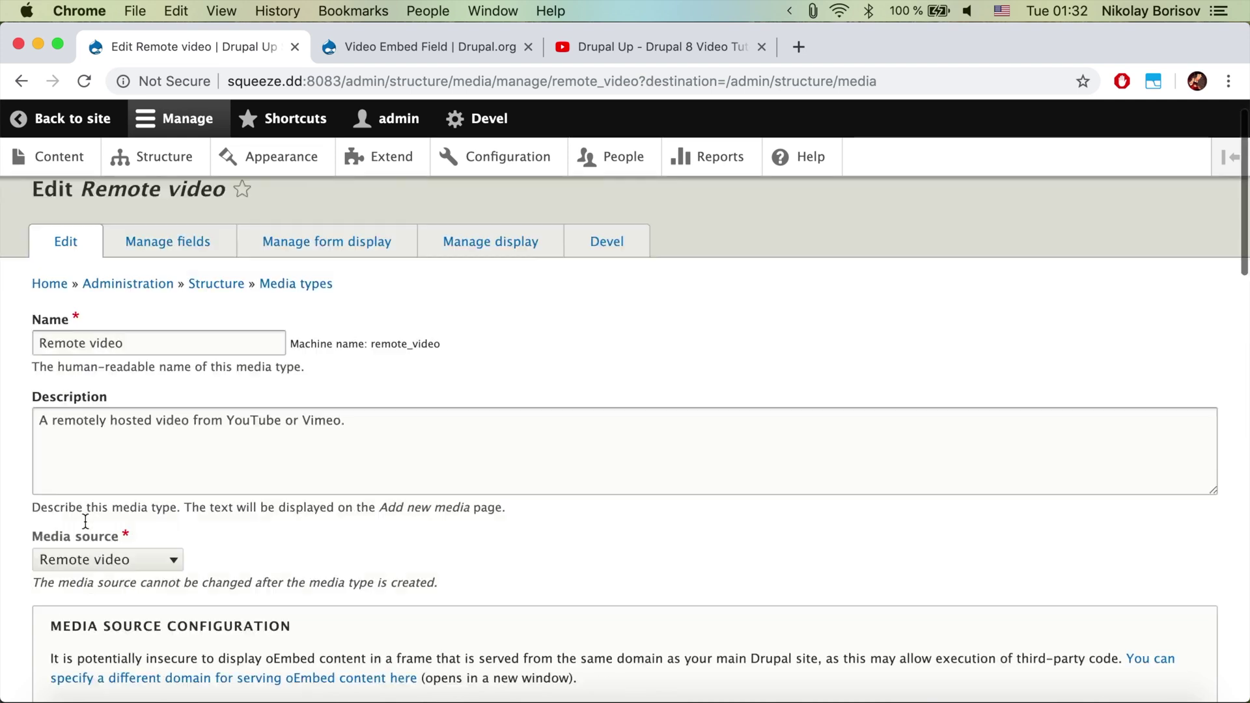
click(188, 158)
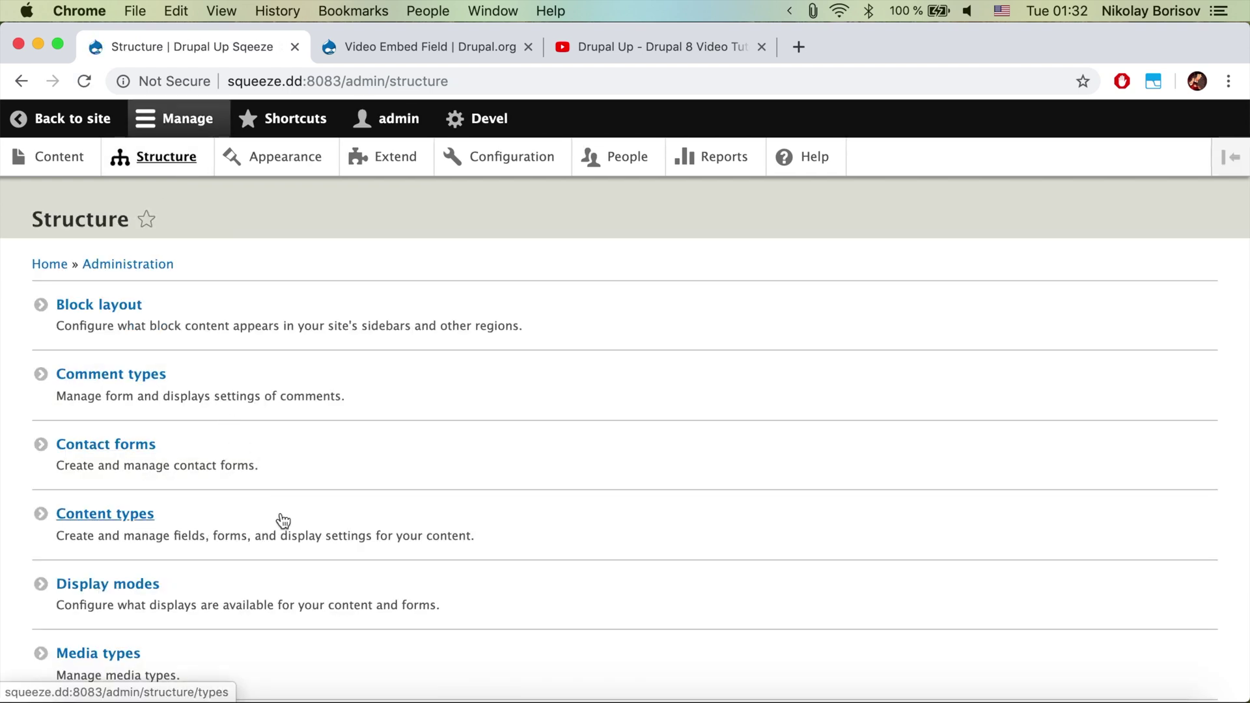
- Add a new Media field labelled 'Video' to the Article content type
click(282, 535)
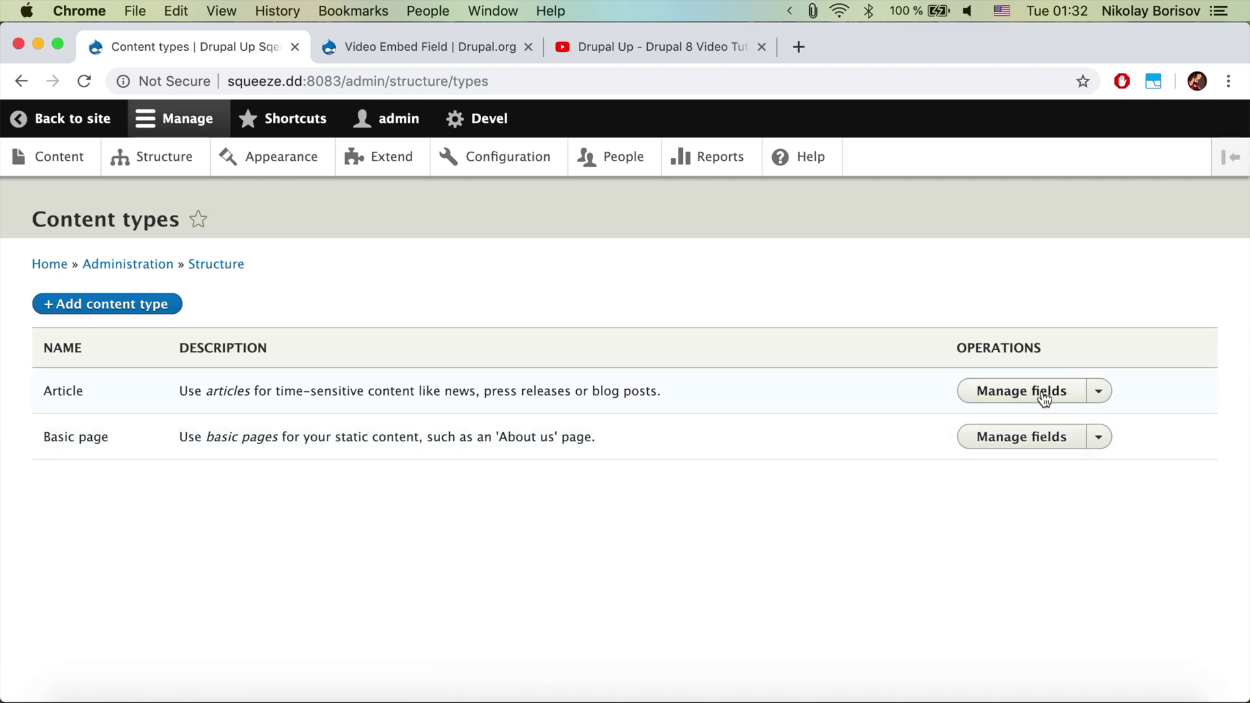
click(1038, 394)
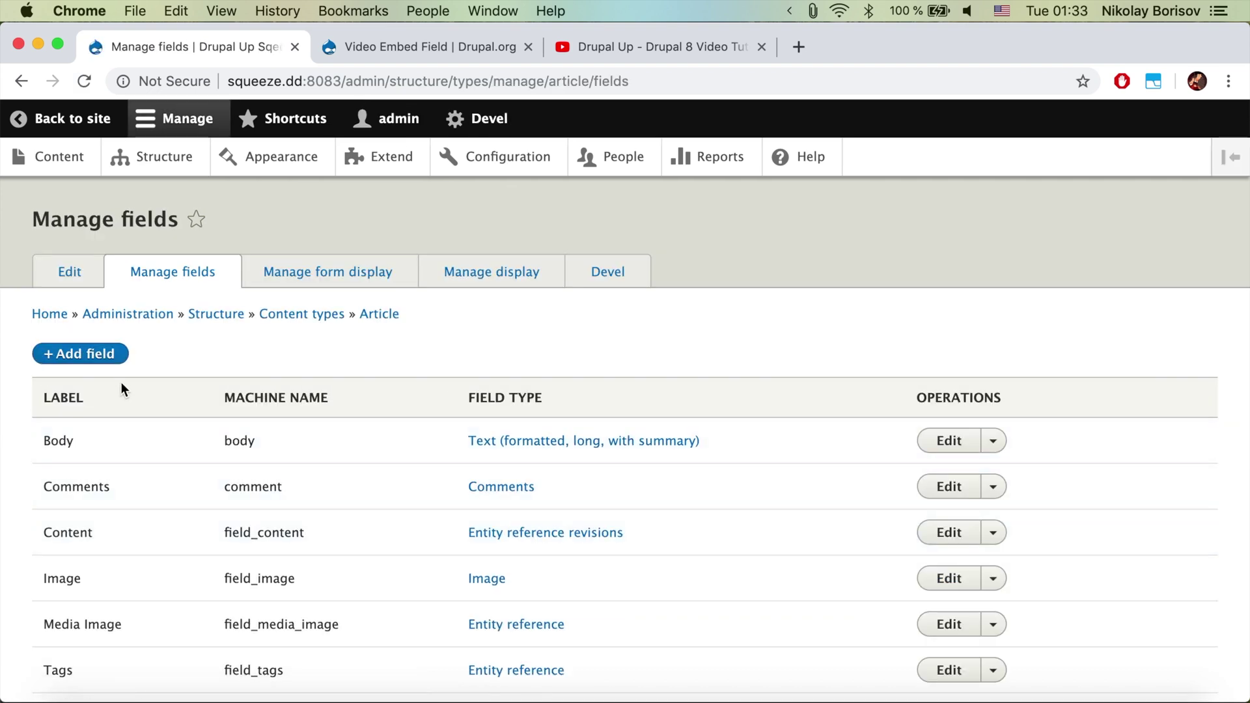
click(82, 354)
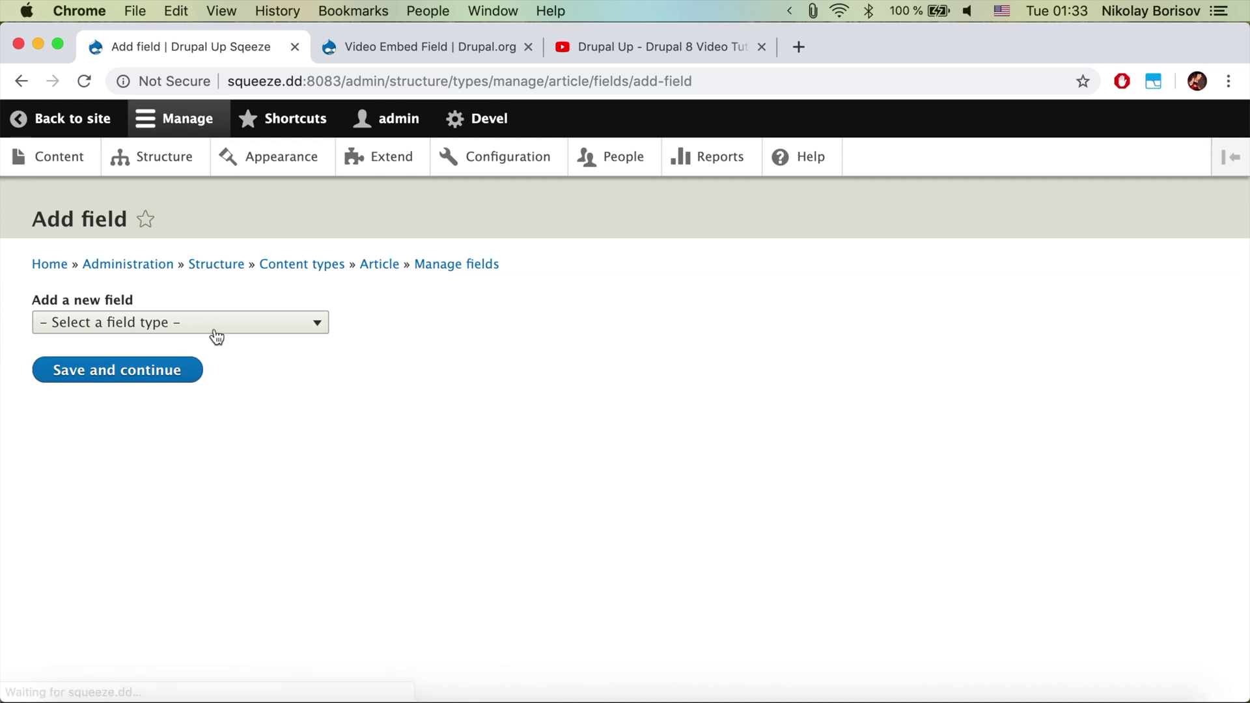
click(196, 322)
scroll(183, 454, down, 5)
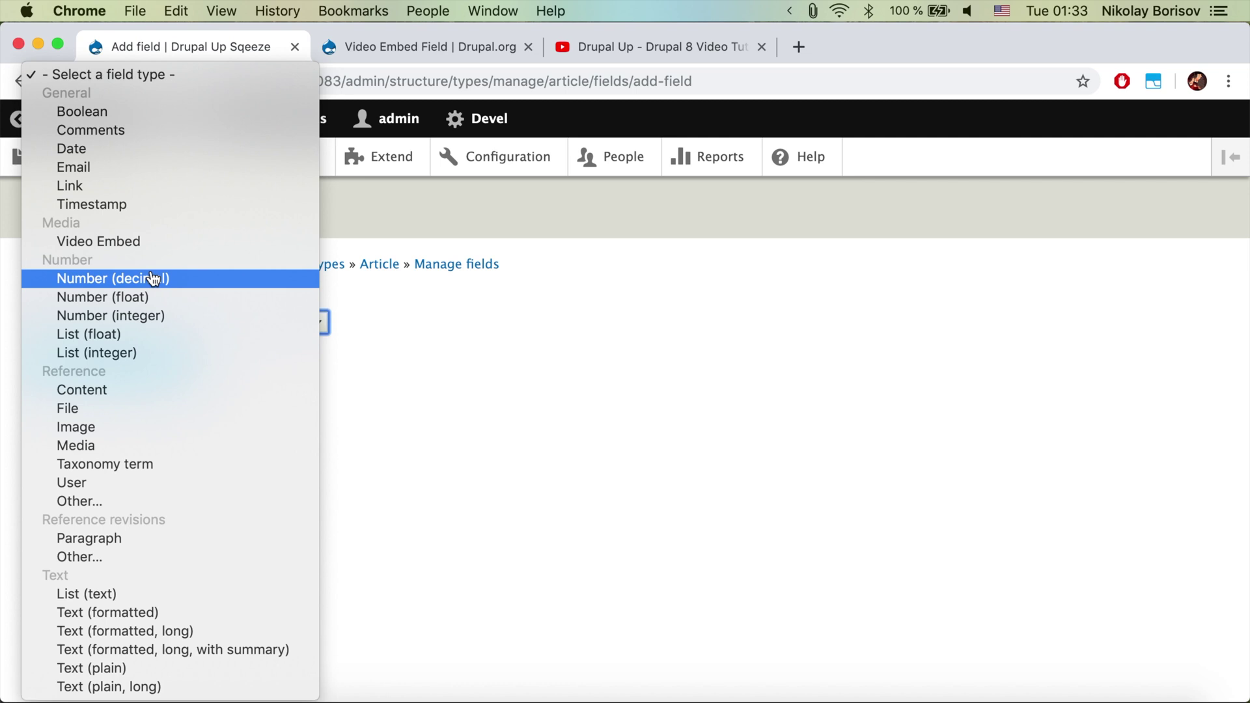
click(141, 449)
click(139, 447)
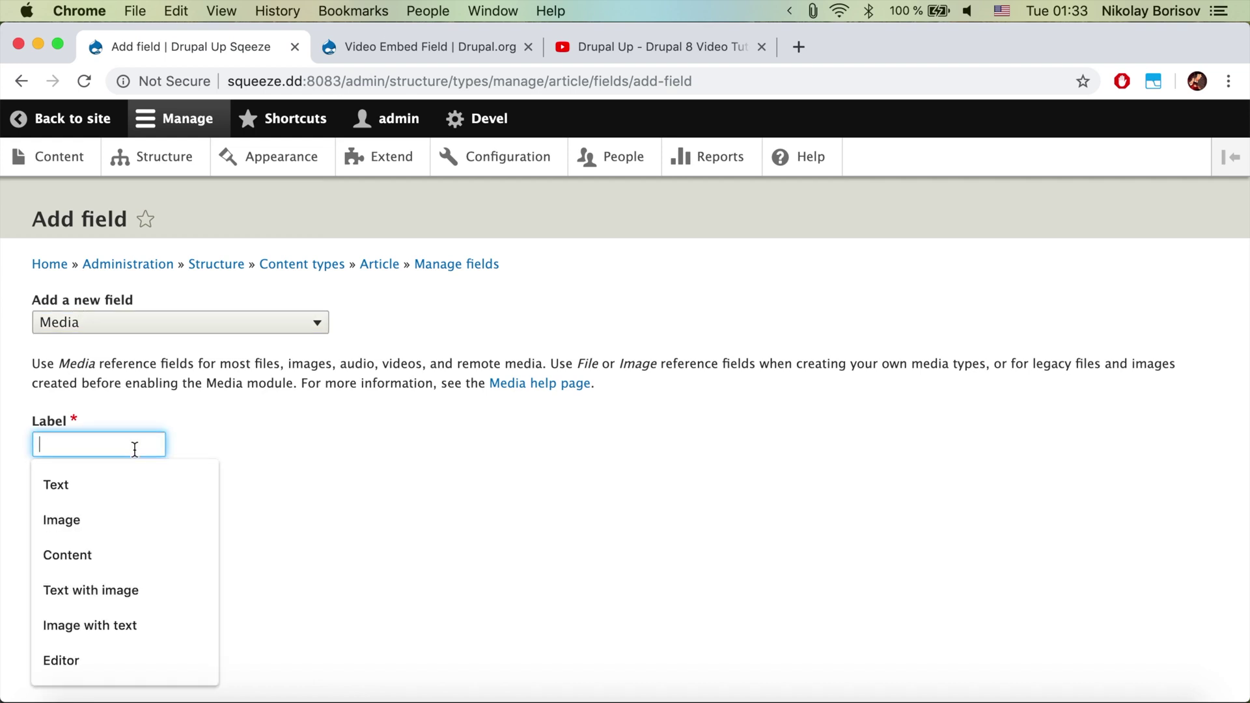
text(Vide)
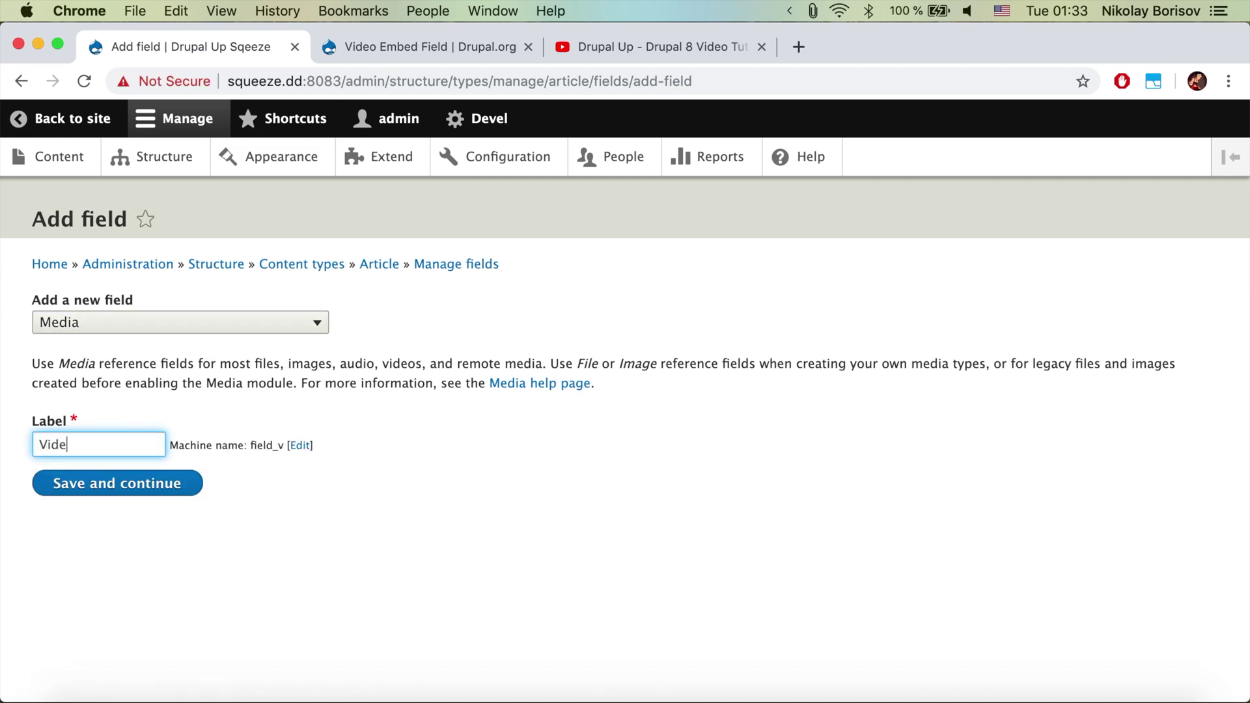
text(o)
click(131, 487)
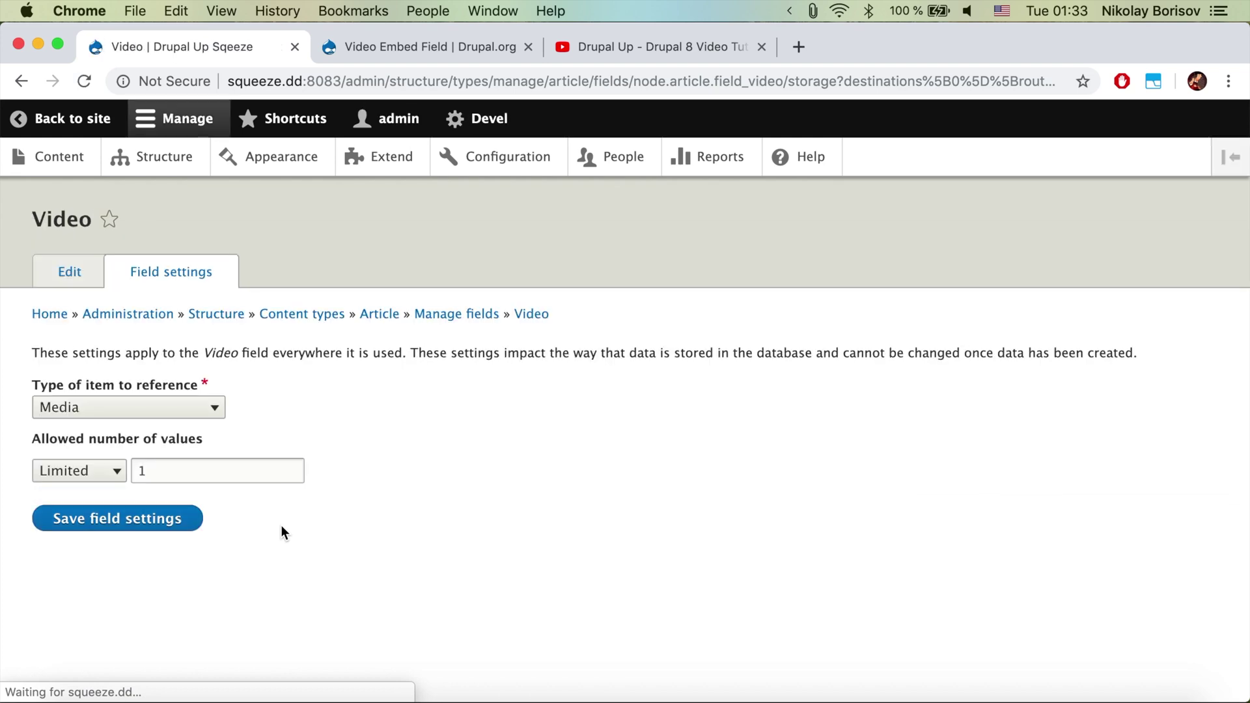
- Save the Video field's storage and limit its allowed media type to Remote video only
click(199, 522)
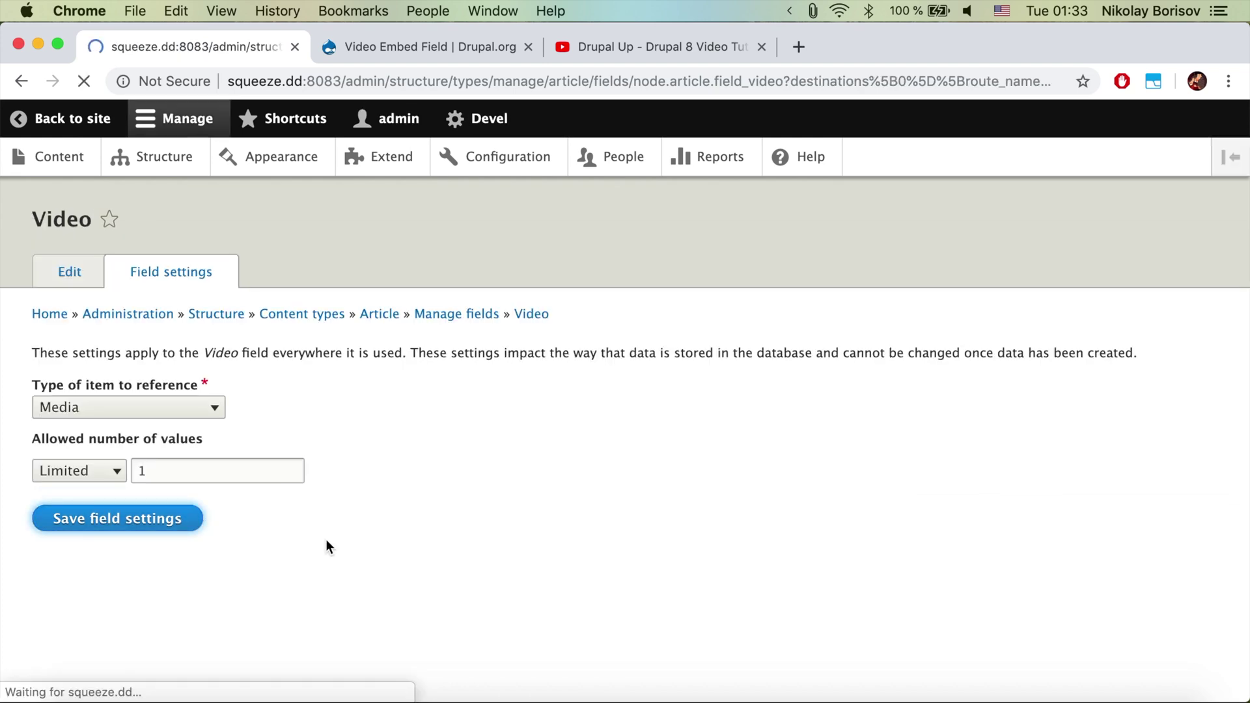
scroll(327, 545, down, 10)
scroll(327, 546, down, 5)
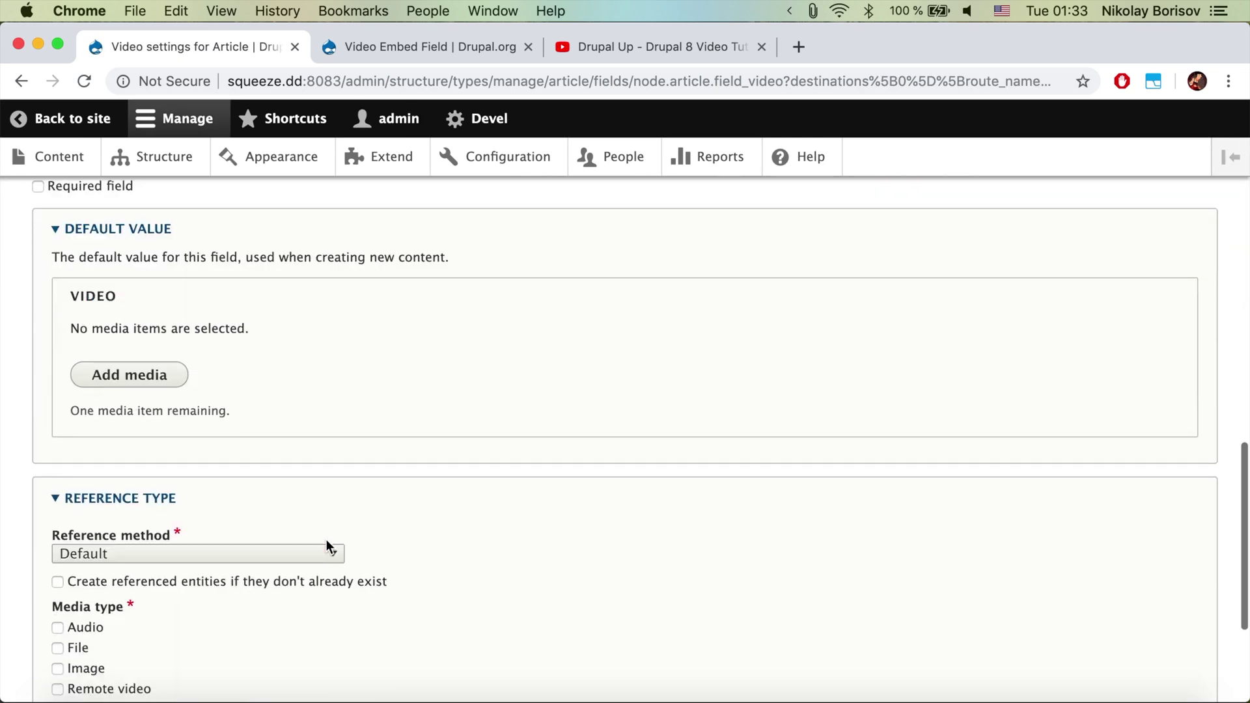
scroll(327, 545, down, 3)
click(87, 547)
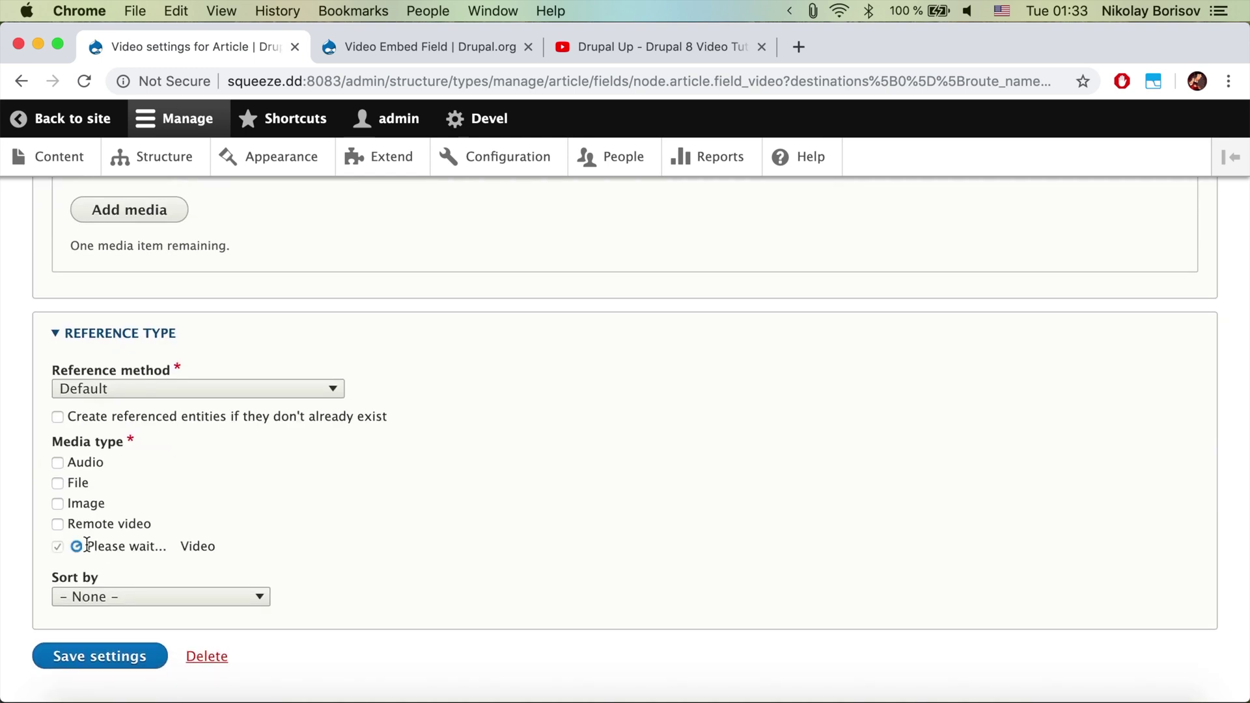
click(97, 528)
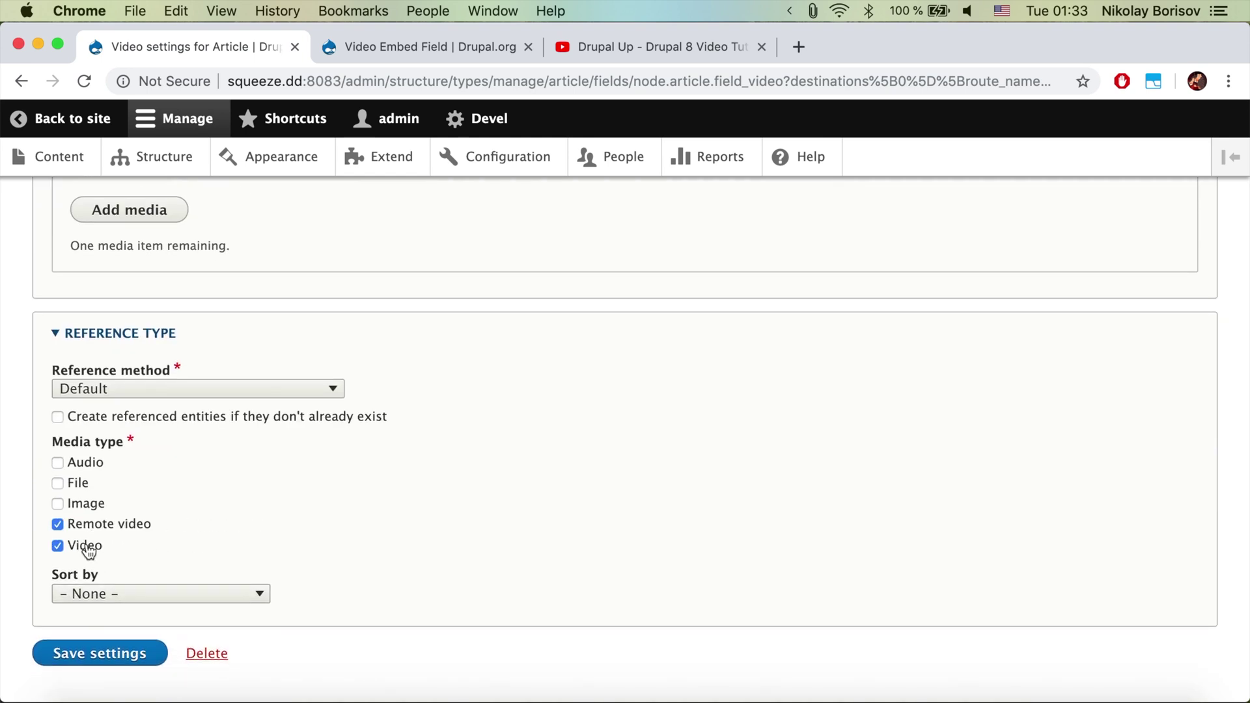
click(87, 546)
click(86, 654)
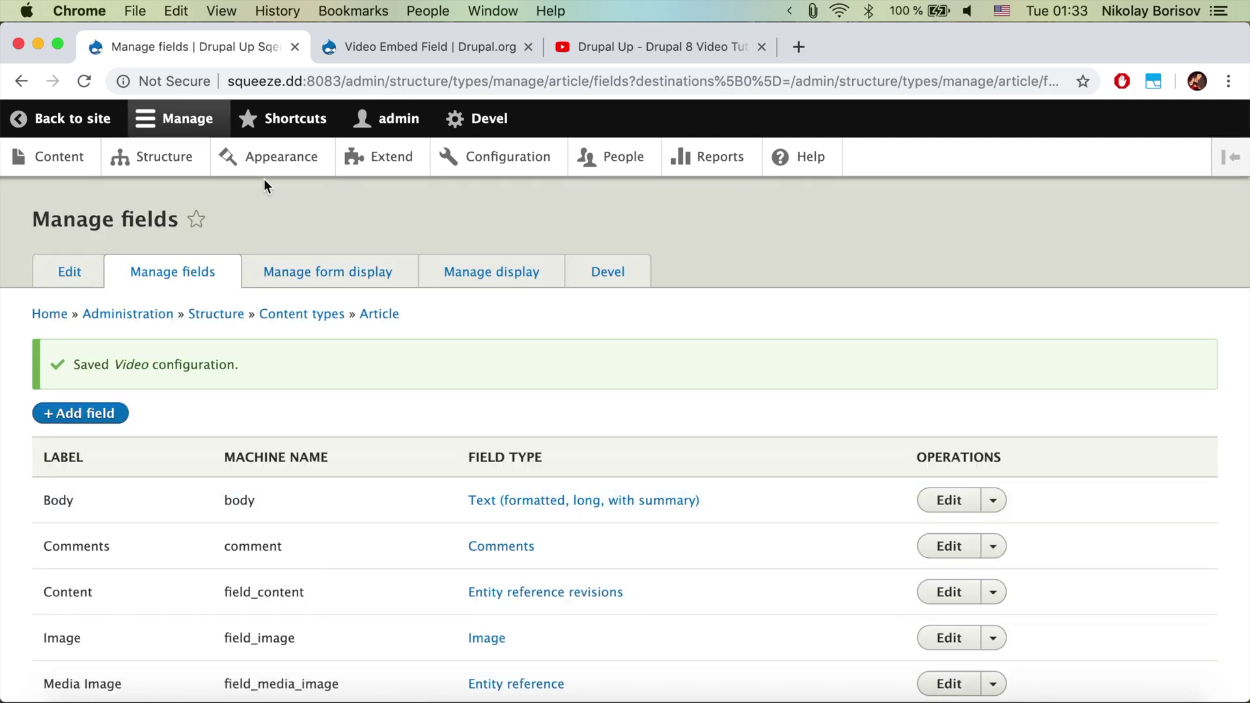
- Start a new Article and enter the title 'Our nice video.'
click(70, 163)
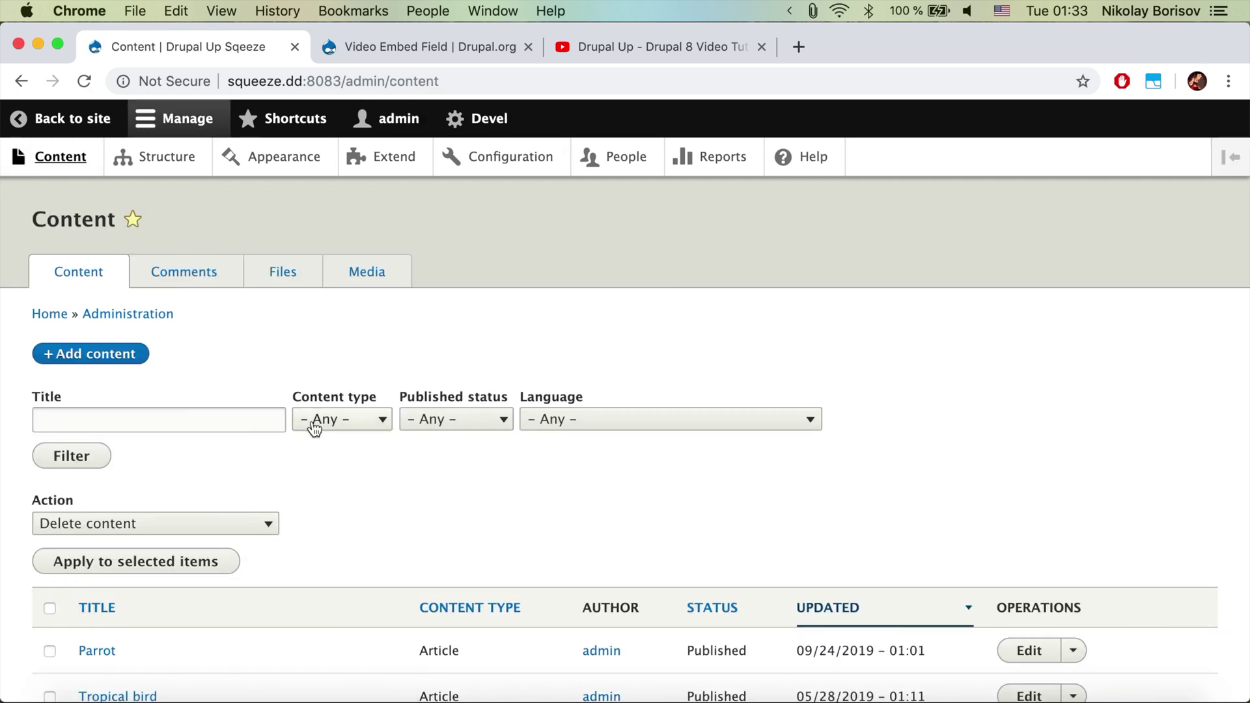
click(91, 353)
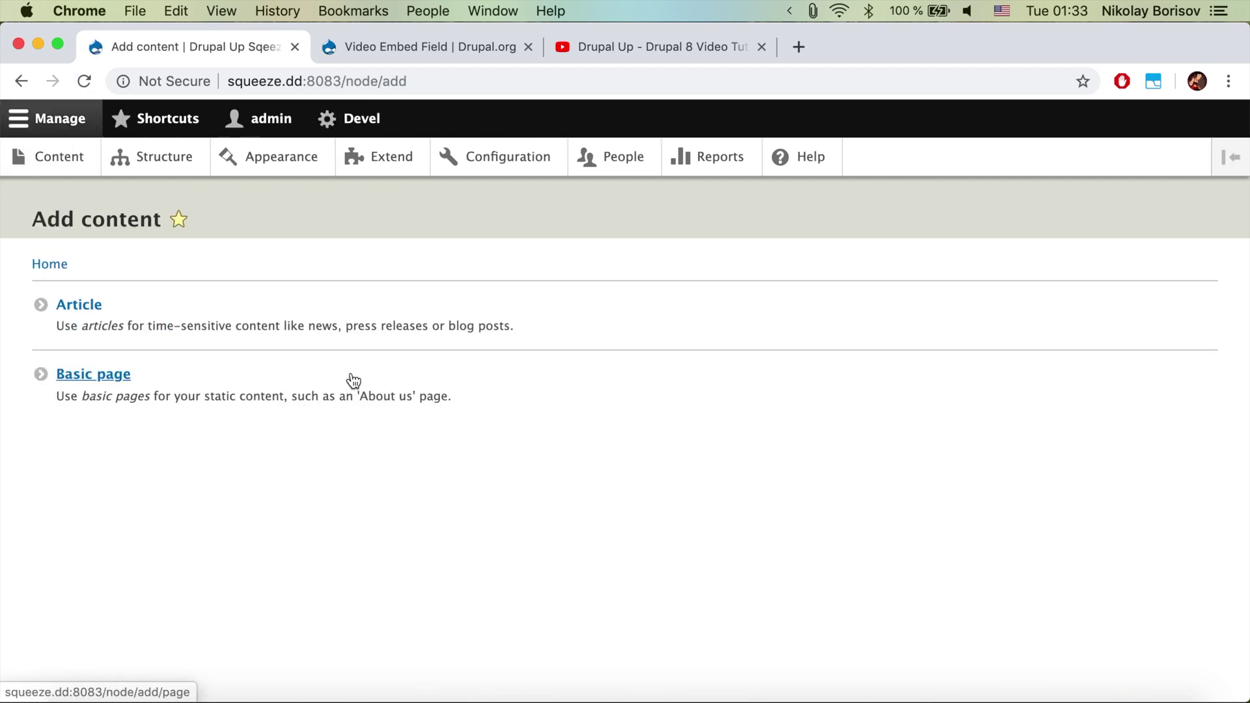
click(135, 325)
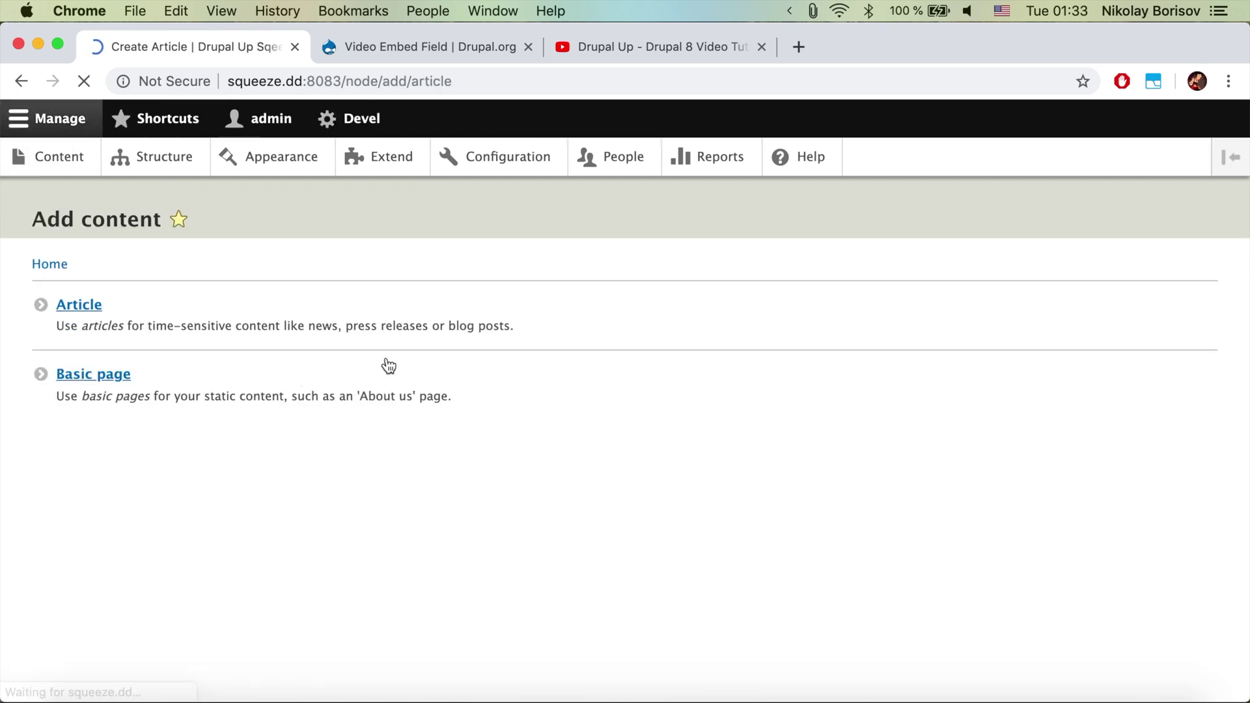
click(195, 326)
text(Our nice video.)
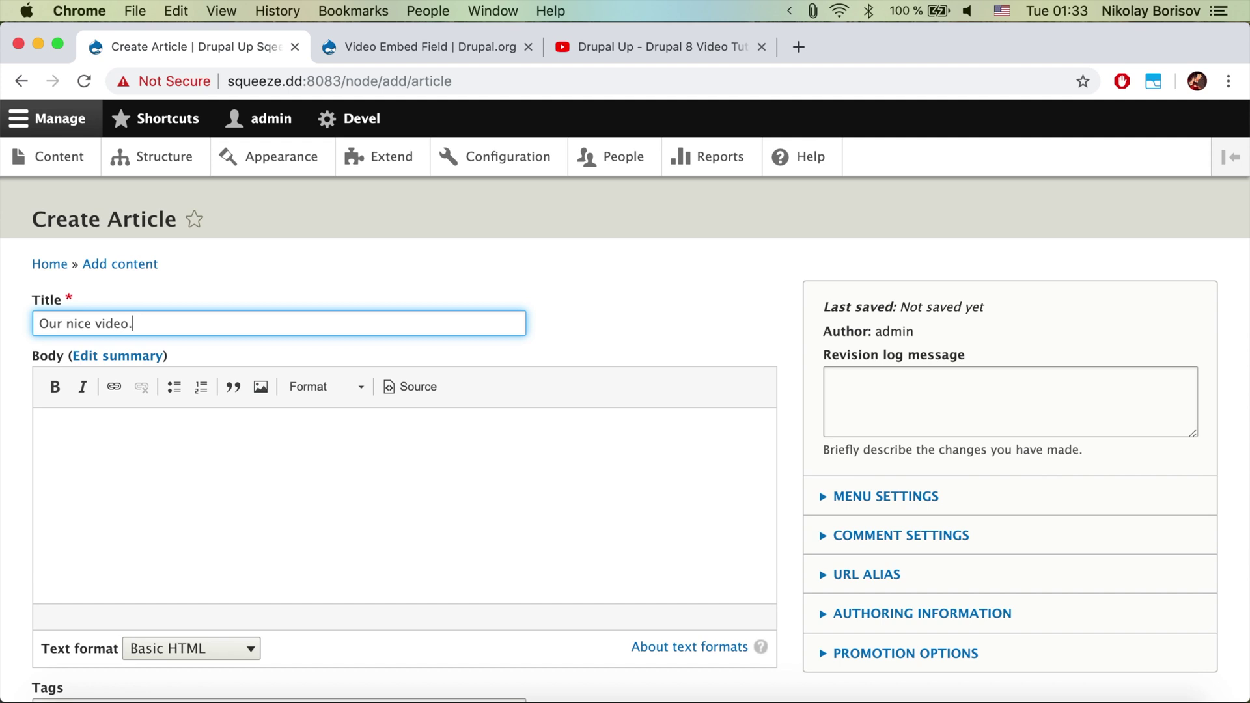
- Open the media library for the article's Video field and switch to the YouTube channel
scroll(256, 413, down, 10)
scroll(255, 413, down, 5)
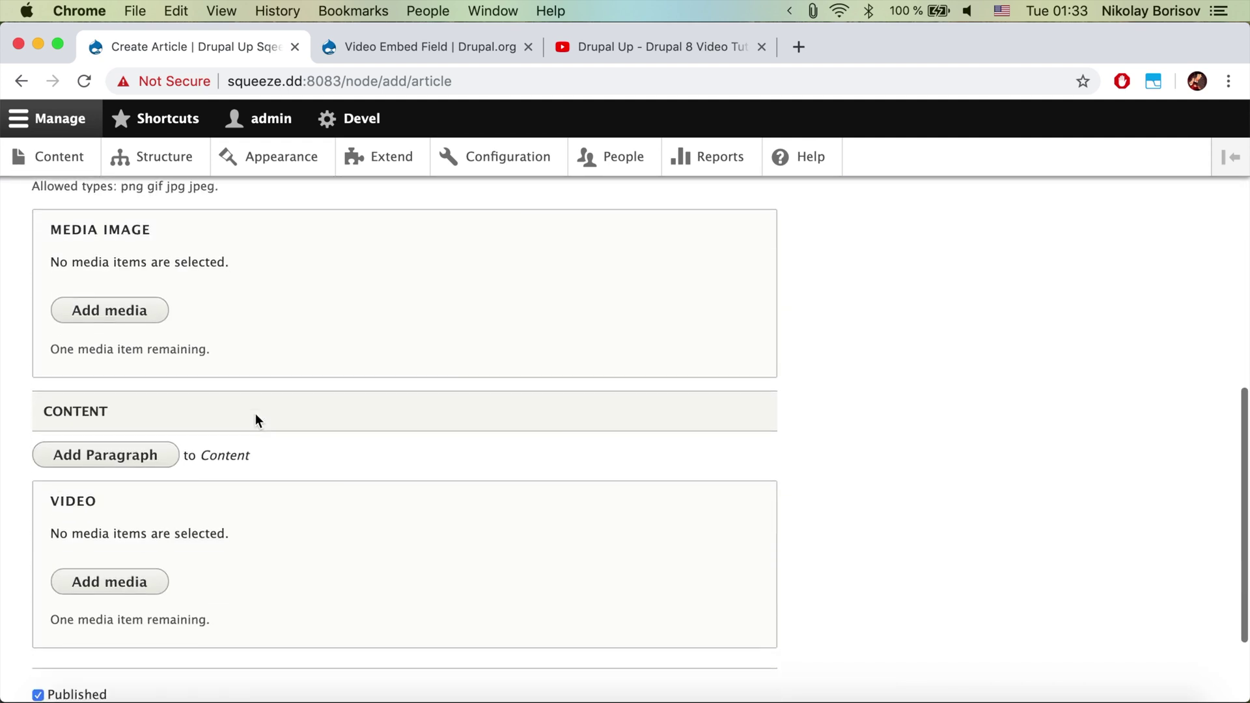
scroll(255, 413, down, 3)
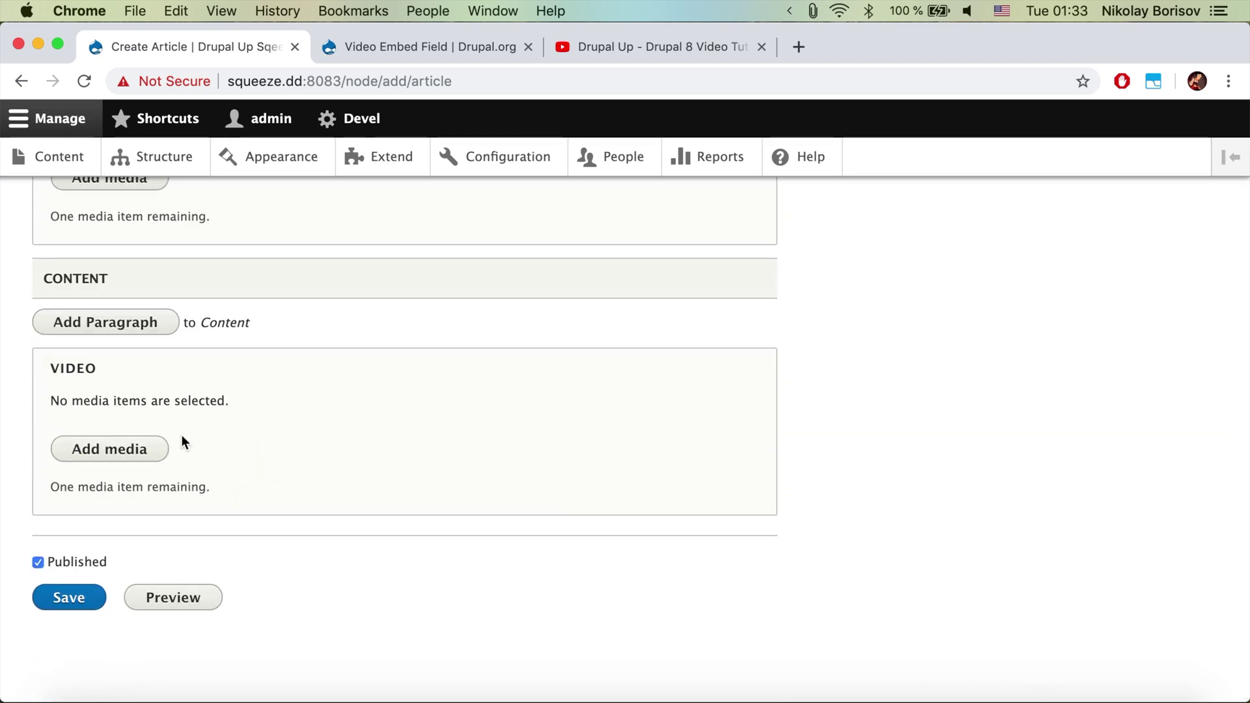
click(150, 459)
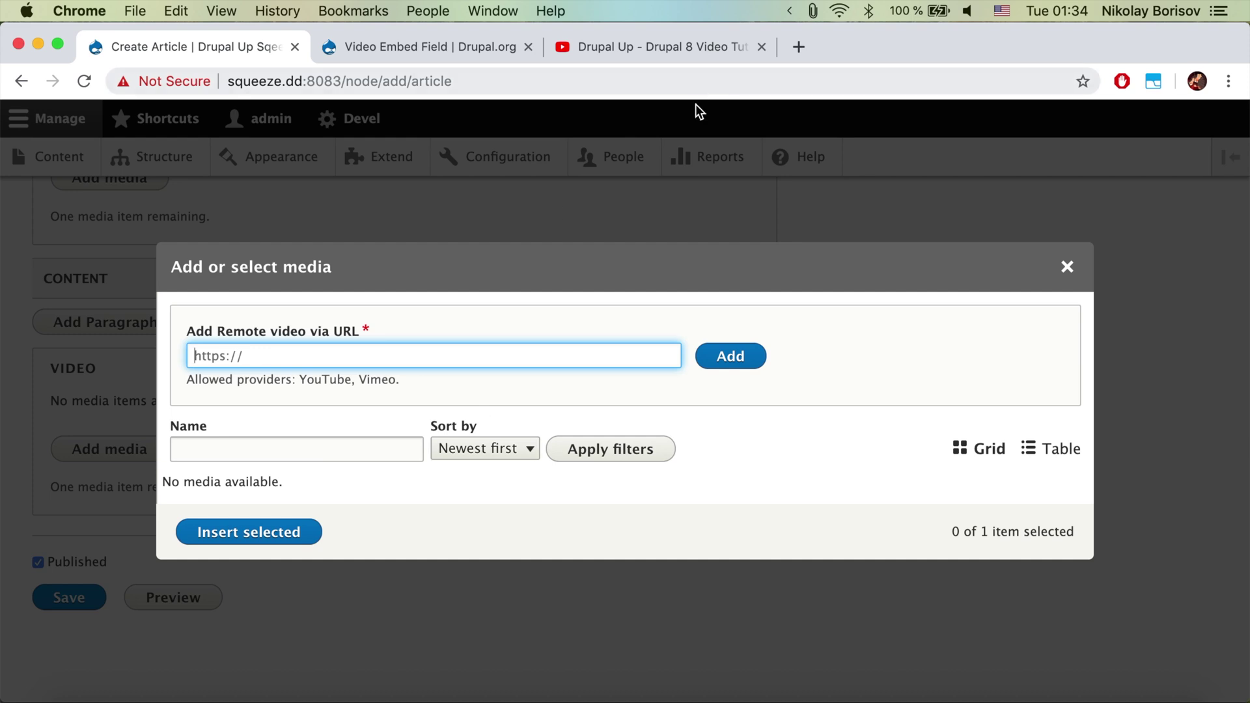
click(671, 48)
- Copy the Paragraphs like pros video link from YouTube and return to the article's media dialog
scroll(422, 345, down, 4)
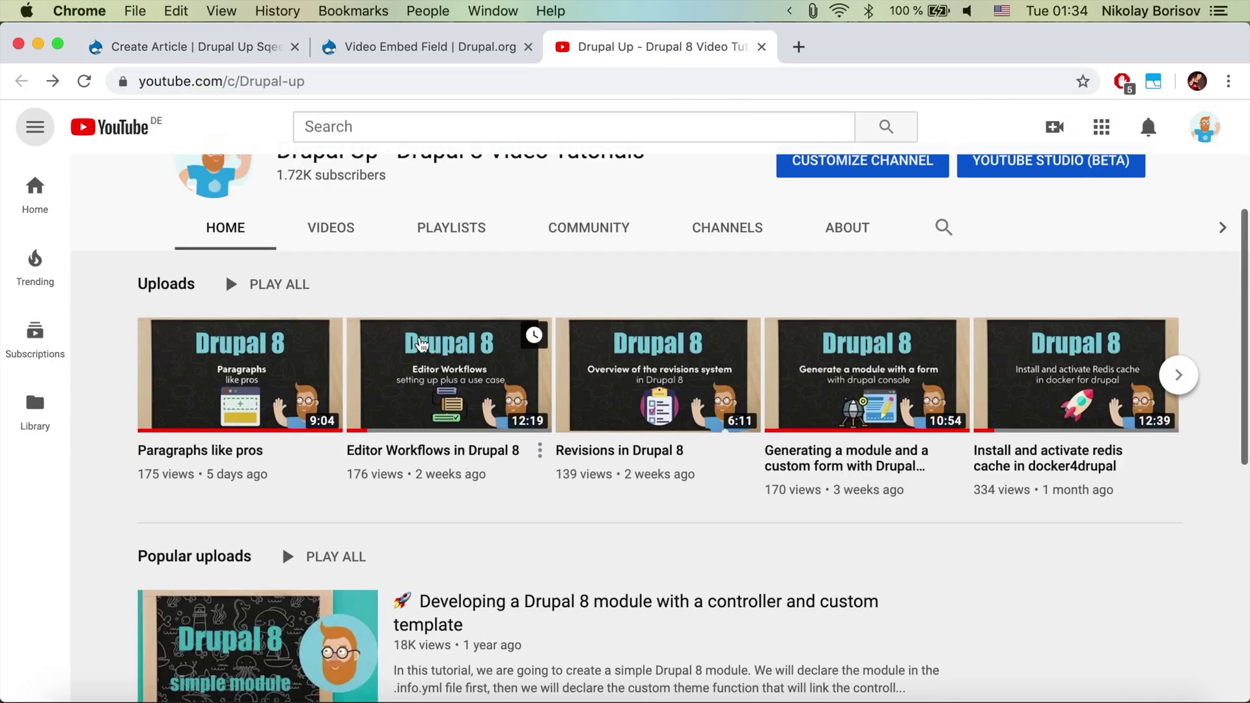
right_click(241, 365)
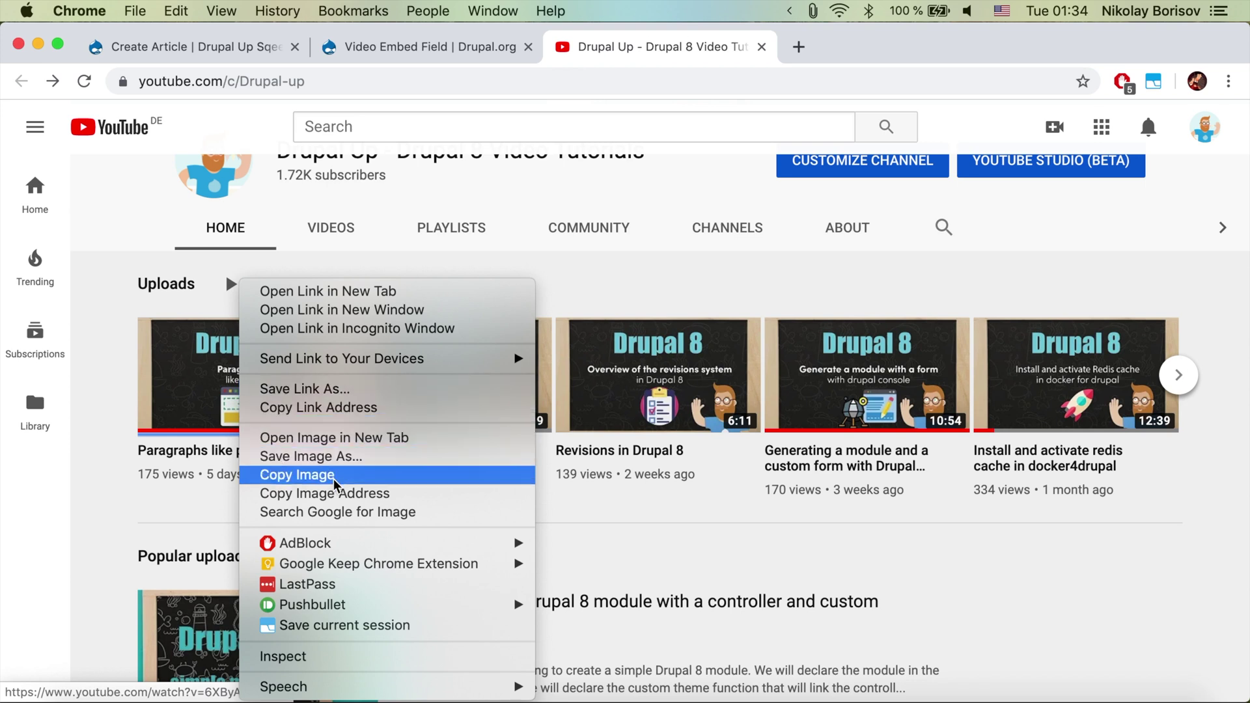
click(333, 407)
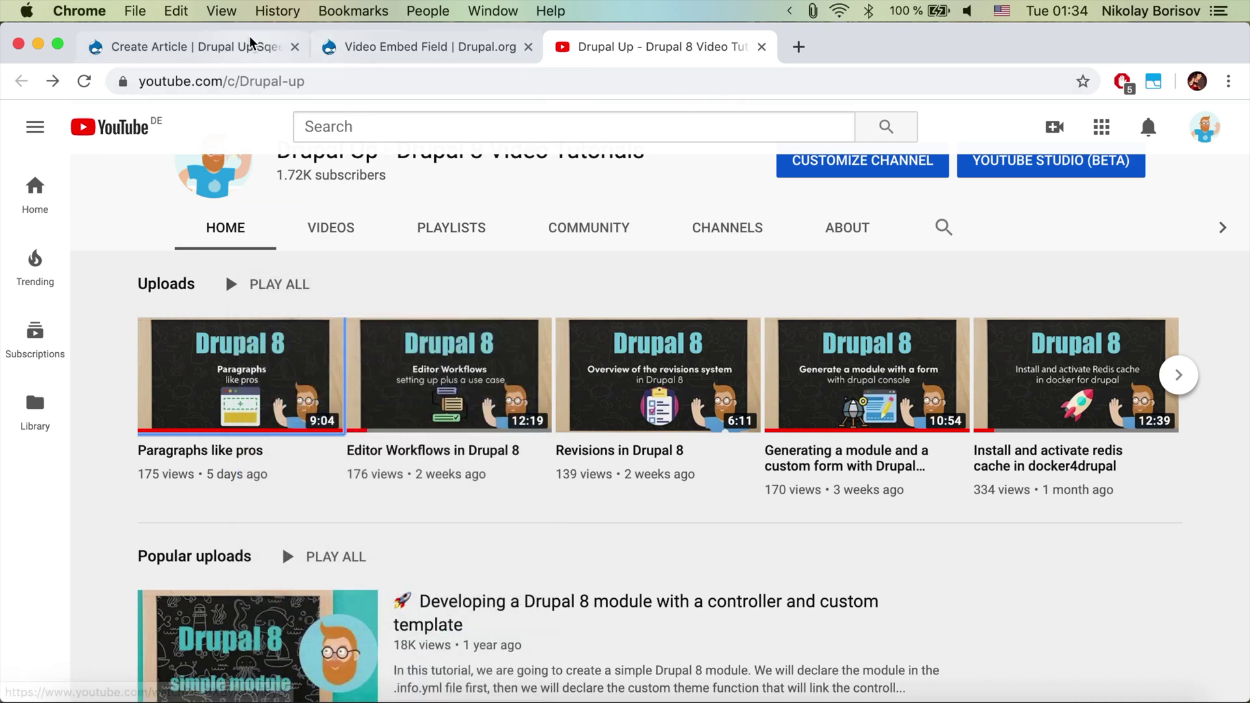
click(252, 44)
click(335, 363)
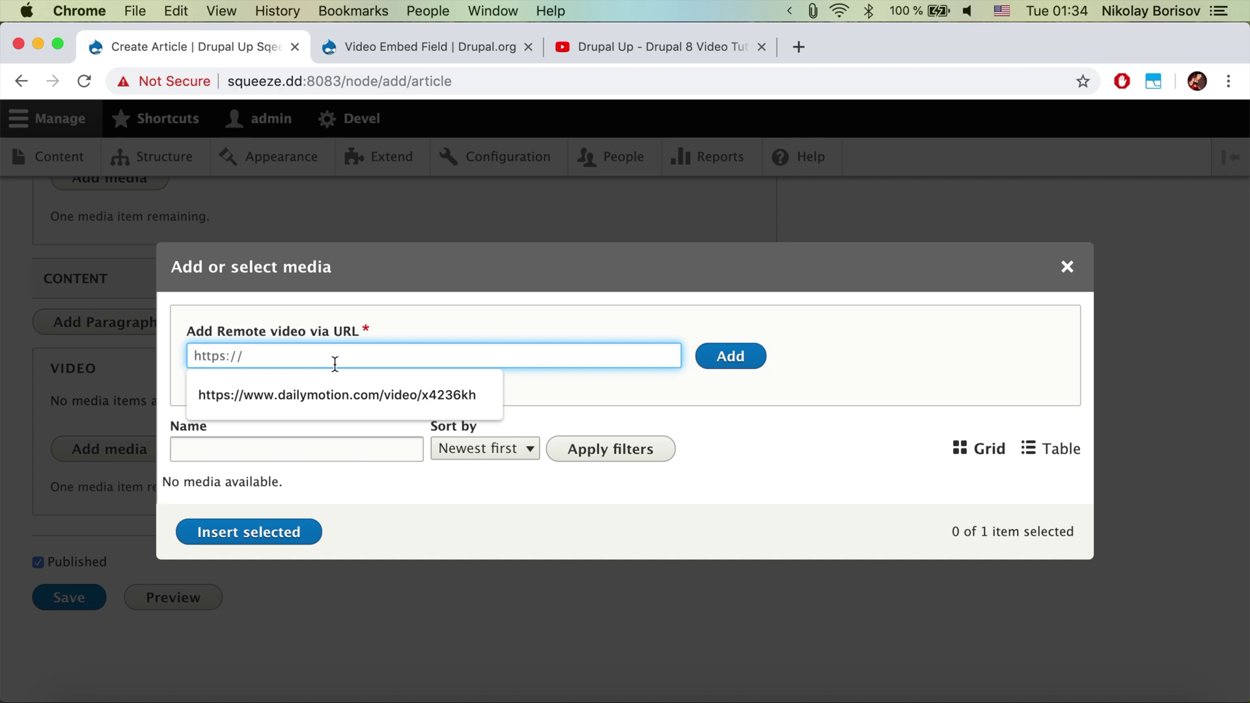
- Paste the YouTube link as a remote video, insert it, and save the article
key(super+v)
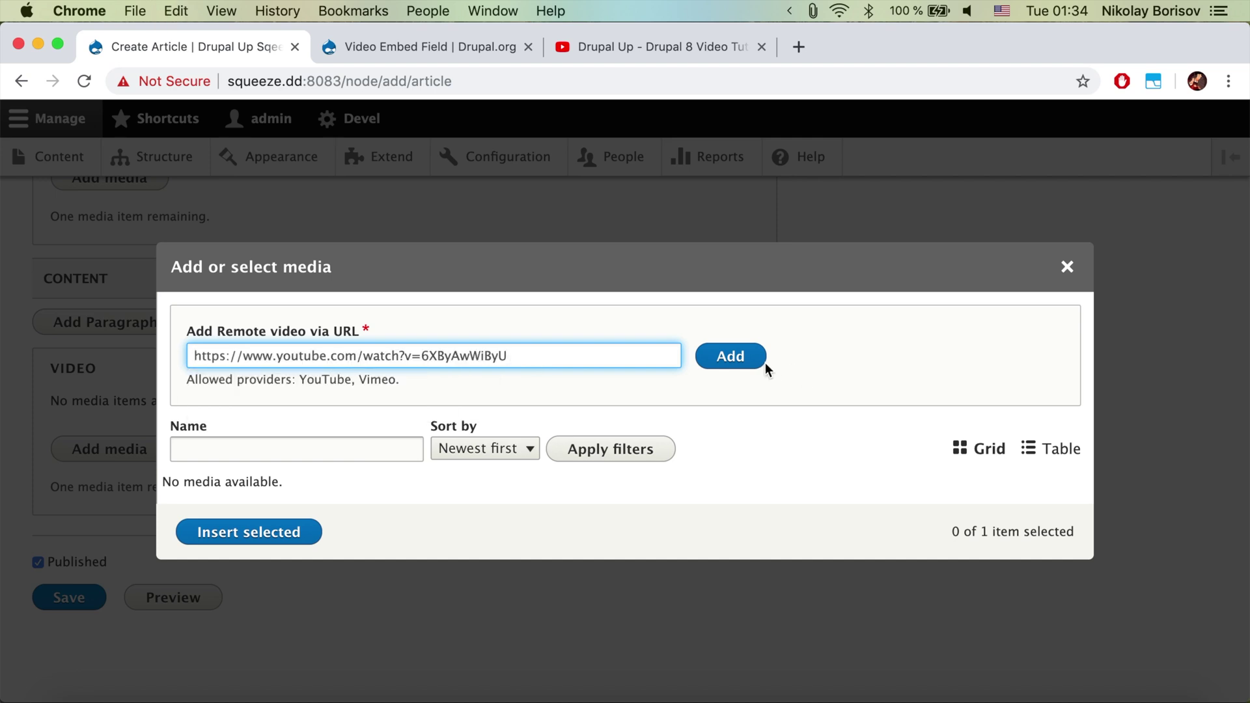
click(748, 358)
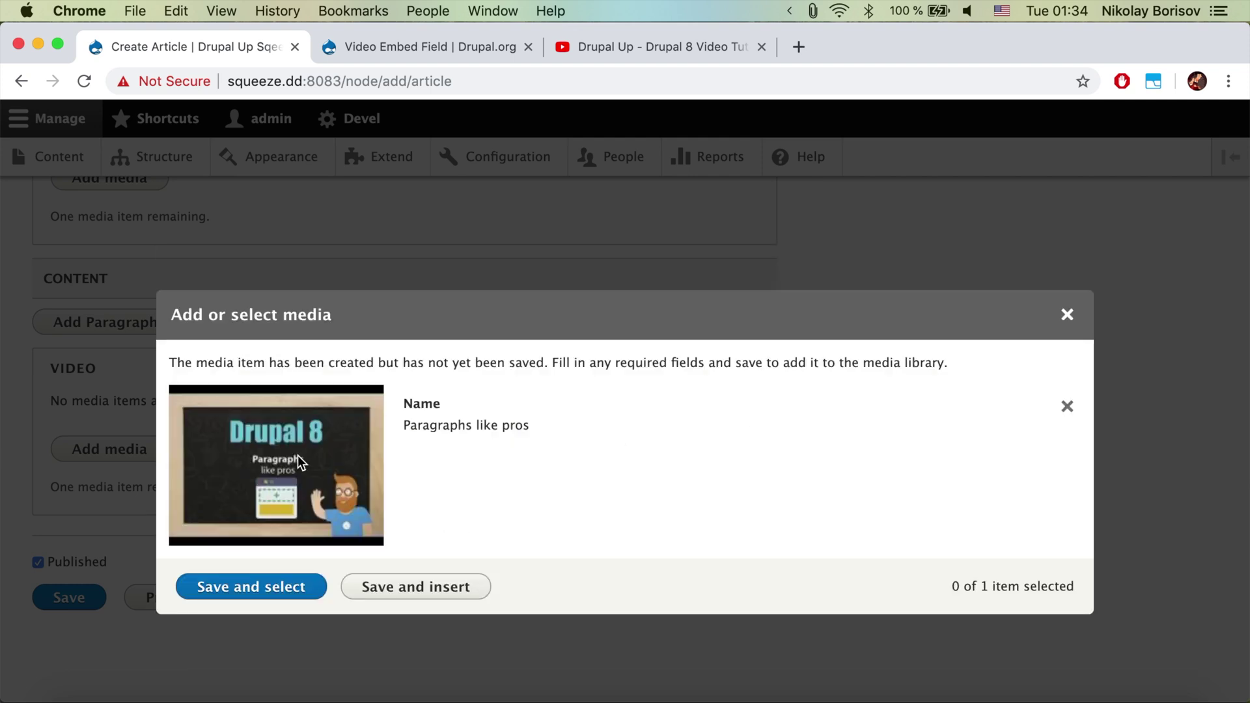
click(368, 45)
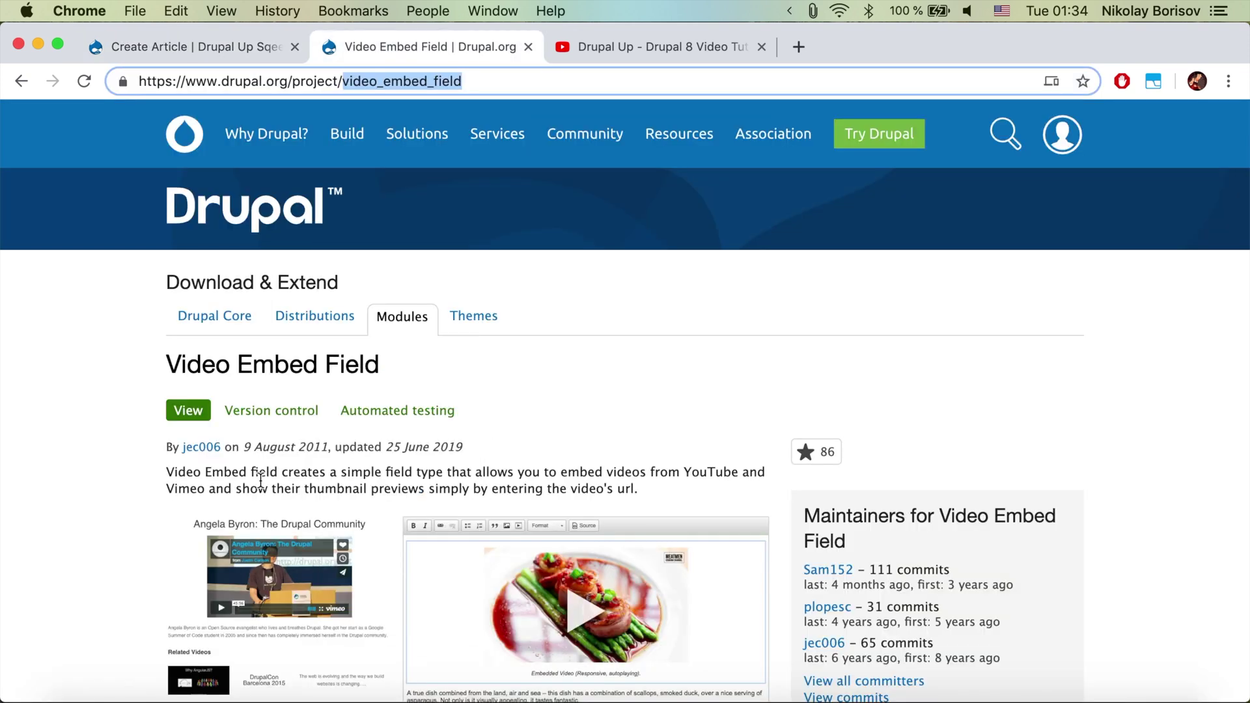
click(677, 48)
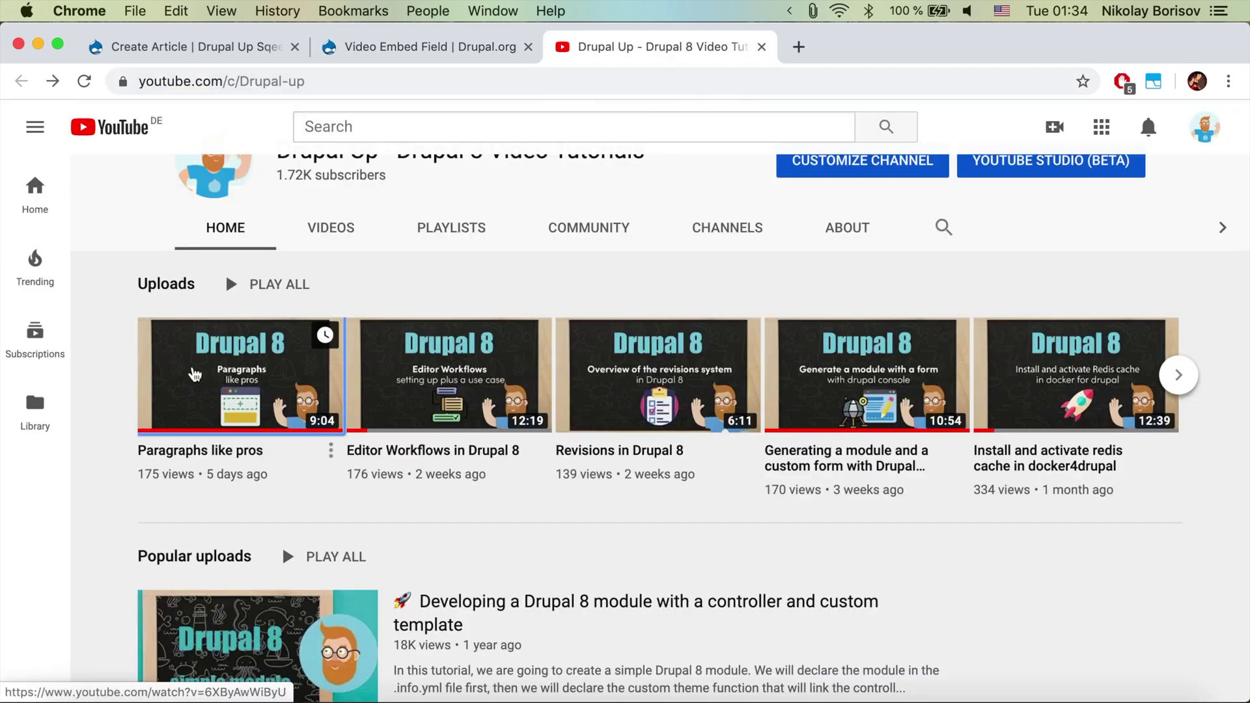
click(235, 48)
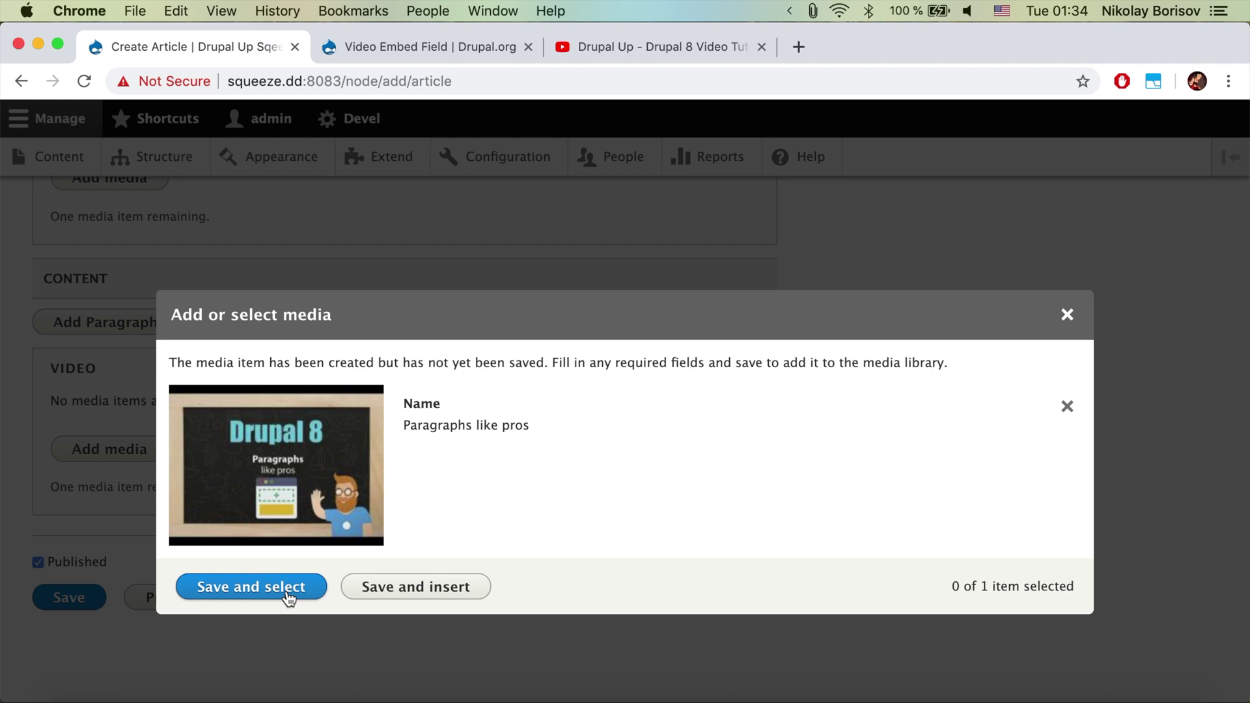
click(408, 597)
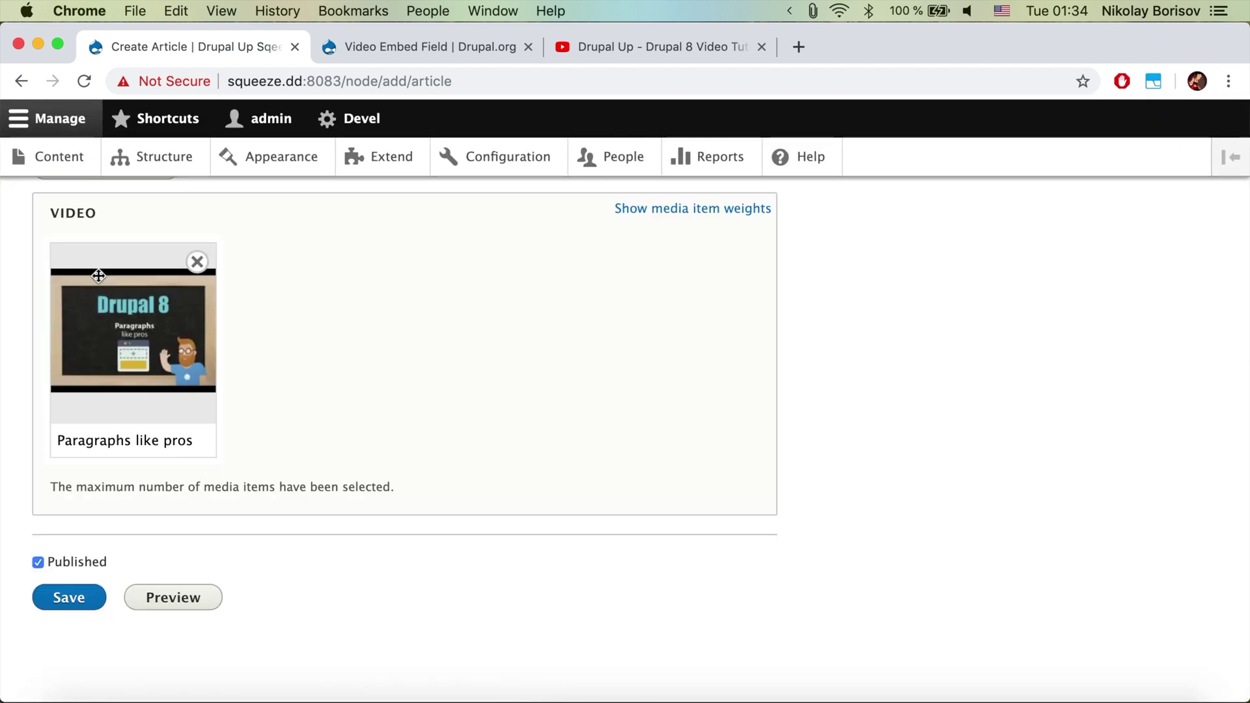
click(82, 596)
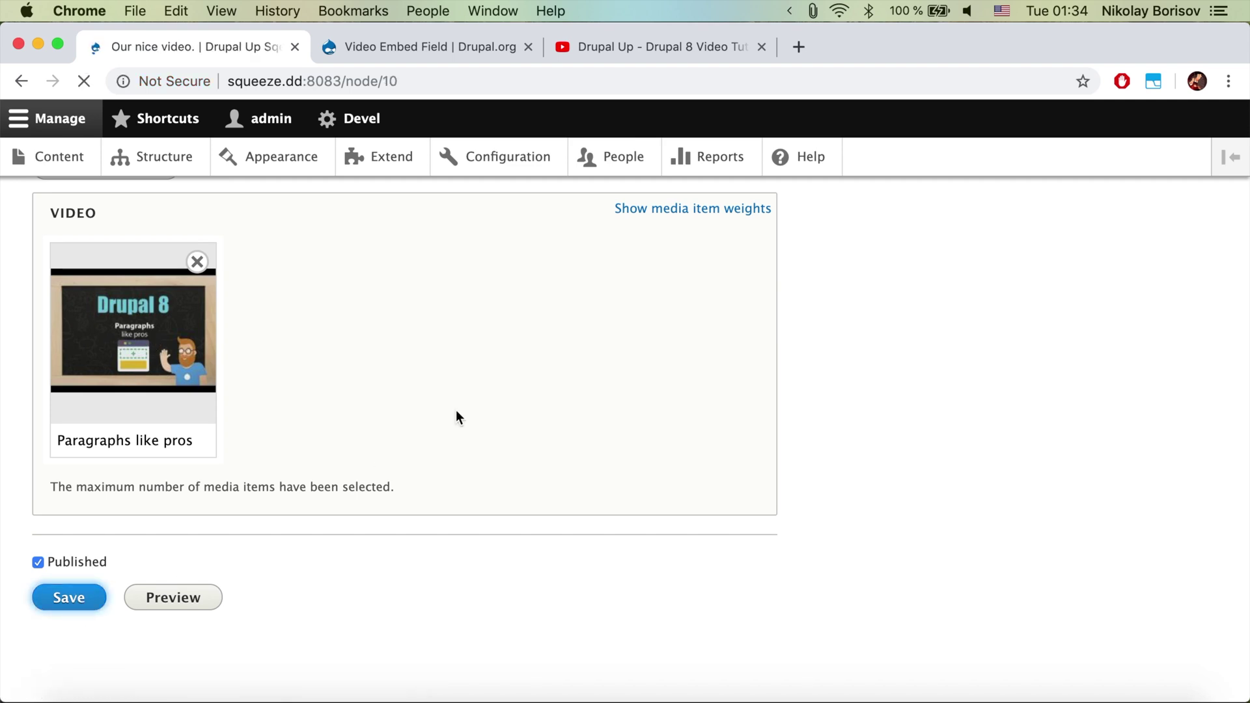
- Play and pause the embedded Paragraphs like pros video on node 10, then go to Structure
scroll(456, 411, down, 6)
scroll(456, 411, down, 5)
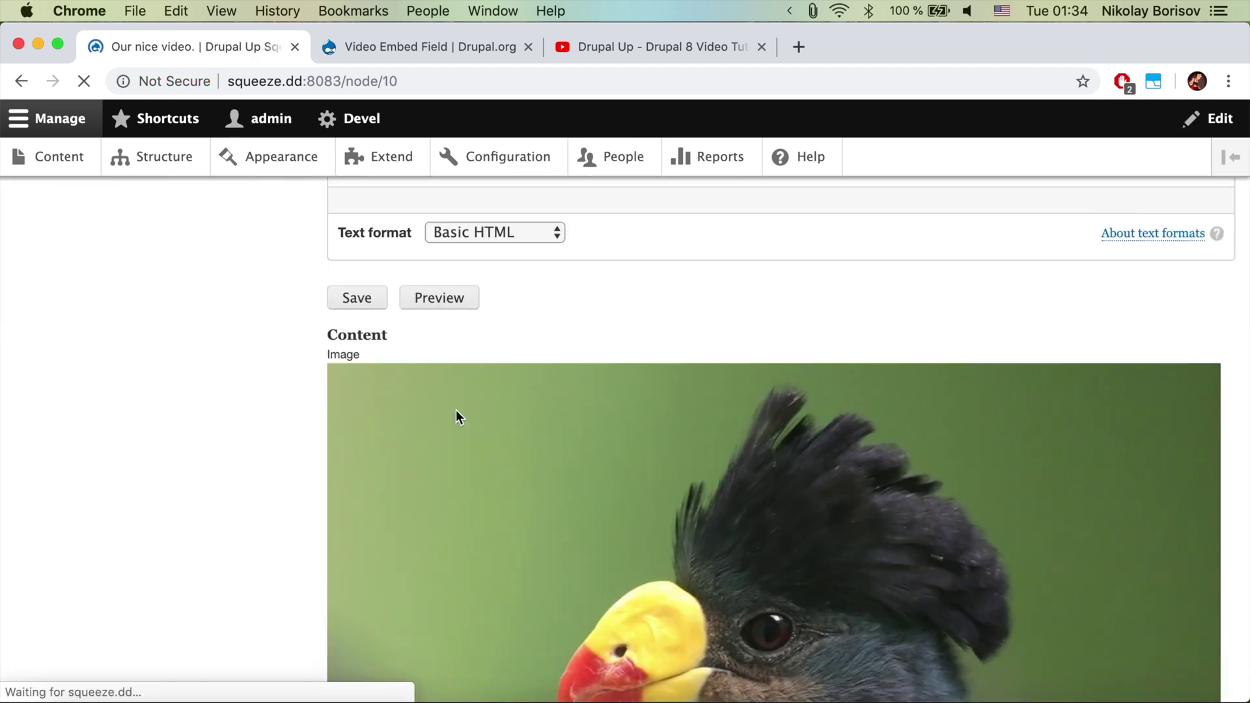
scroll(457, 412, down, 2)
scroll(456, 409, down, 8)
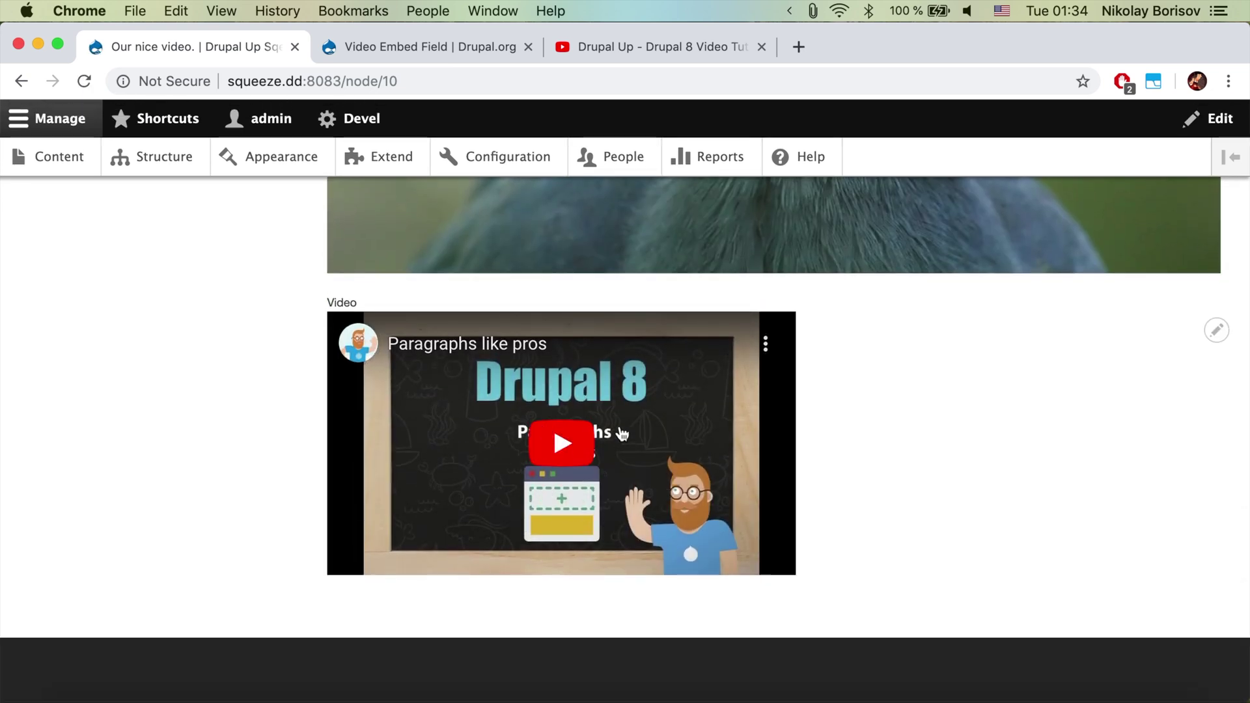
click(629, 446)
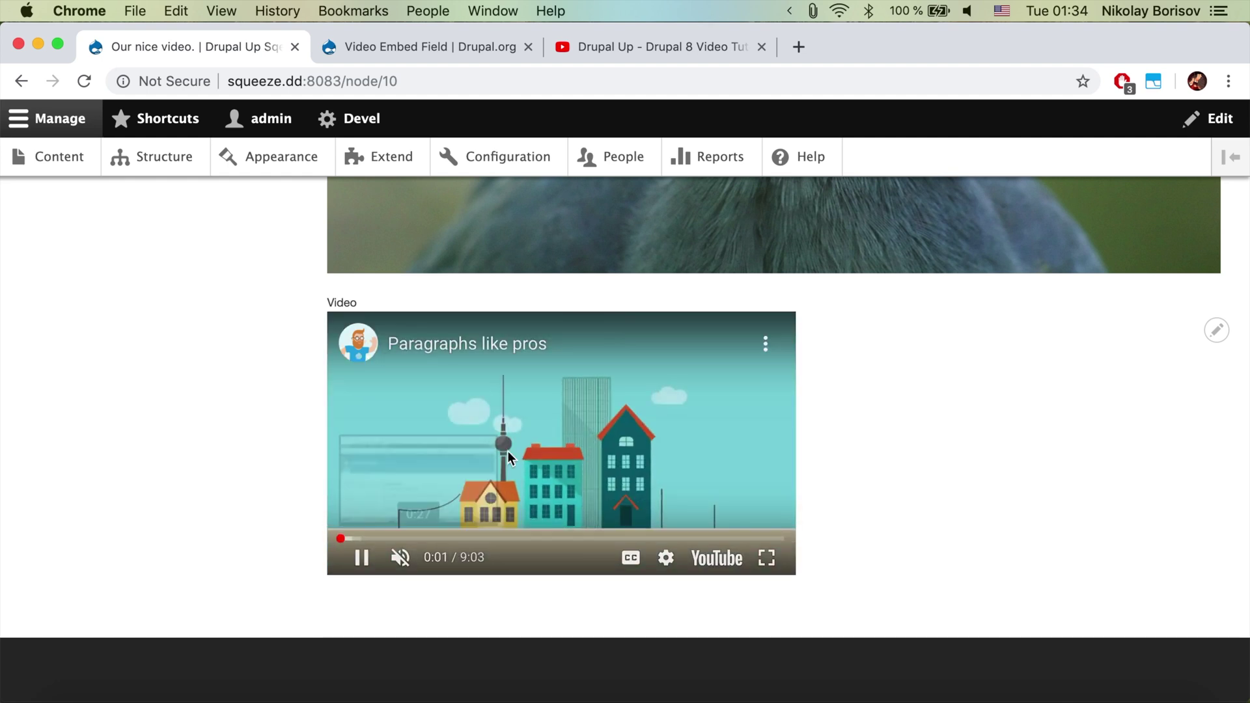
click(585, 430)
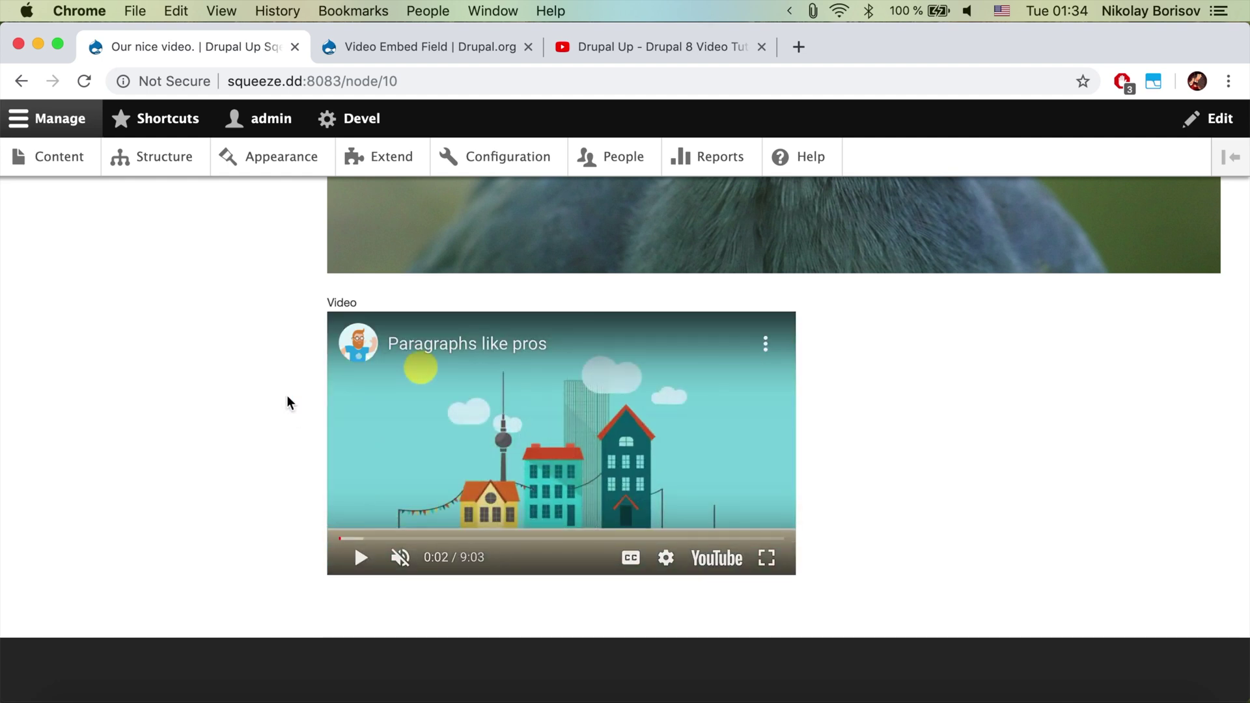
scroll(286, 396, up, 10)
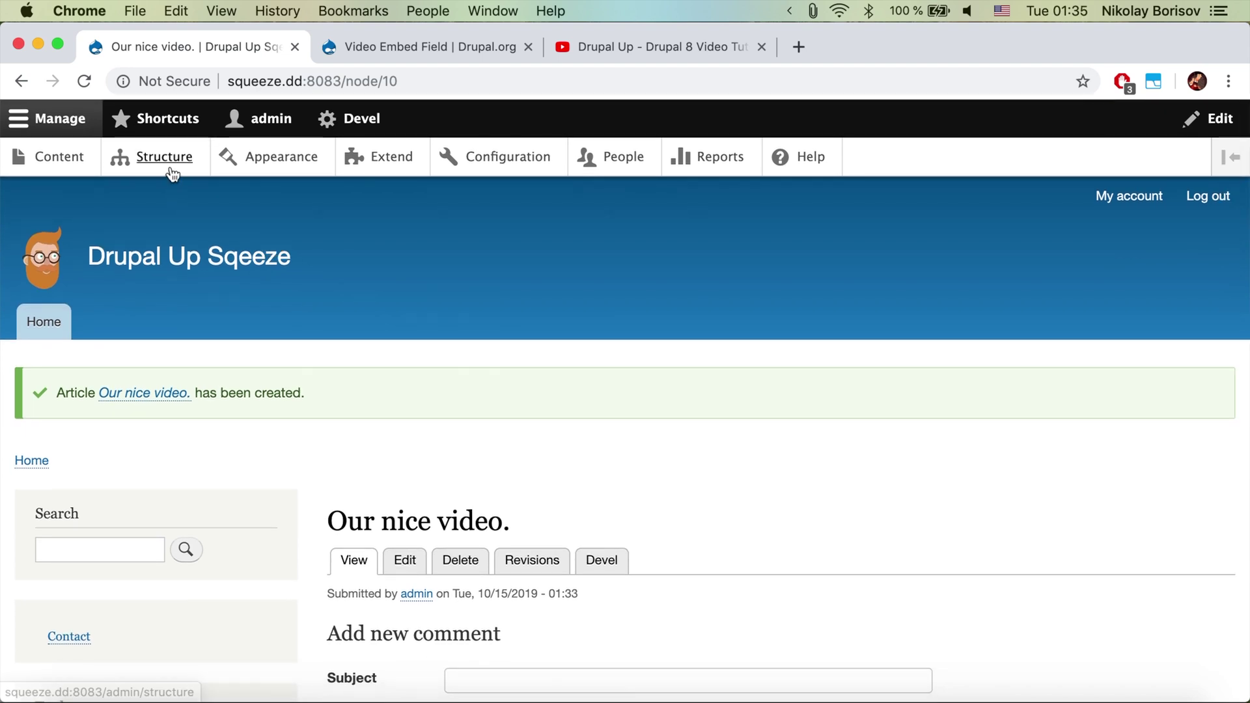
click(172, 175)
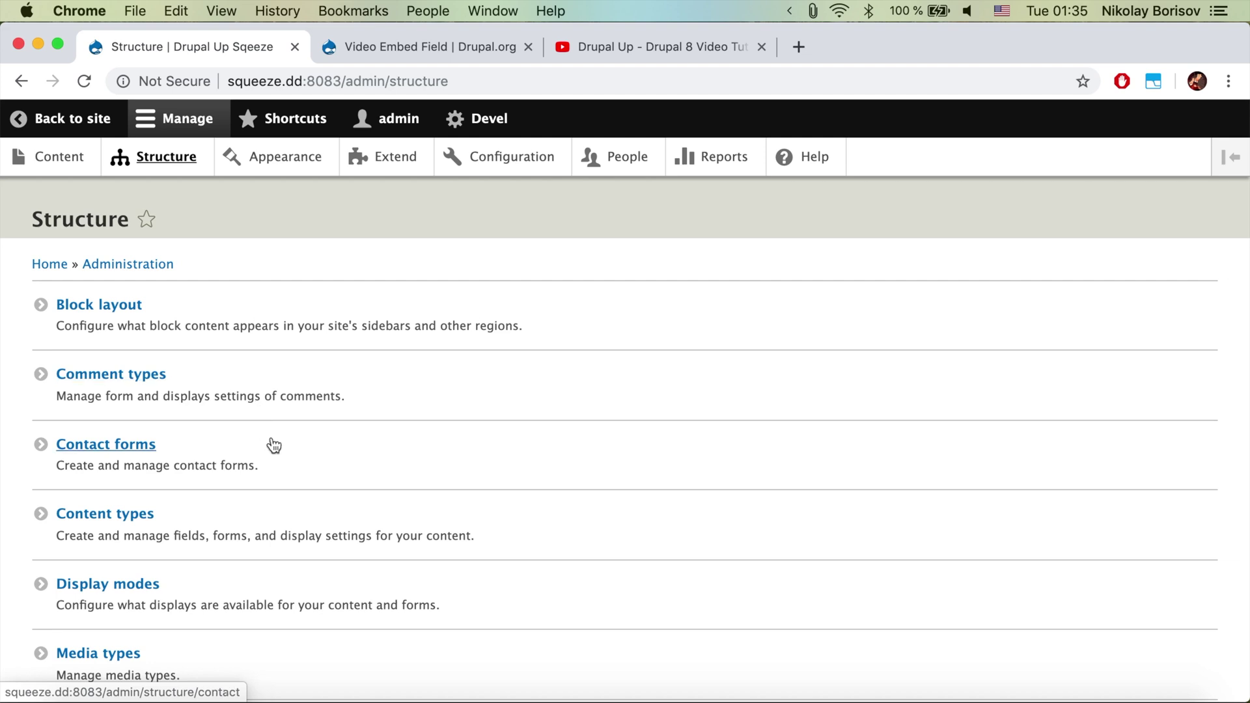
- On Remote video's Manage display, keep oEmbed content as the Video URL format
scroll(273, 445, down, 5)
scroll(274, 445, down, 3)
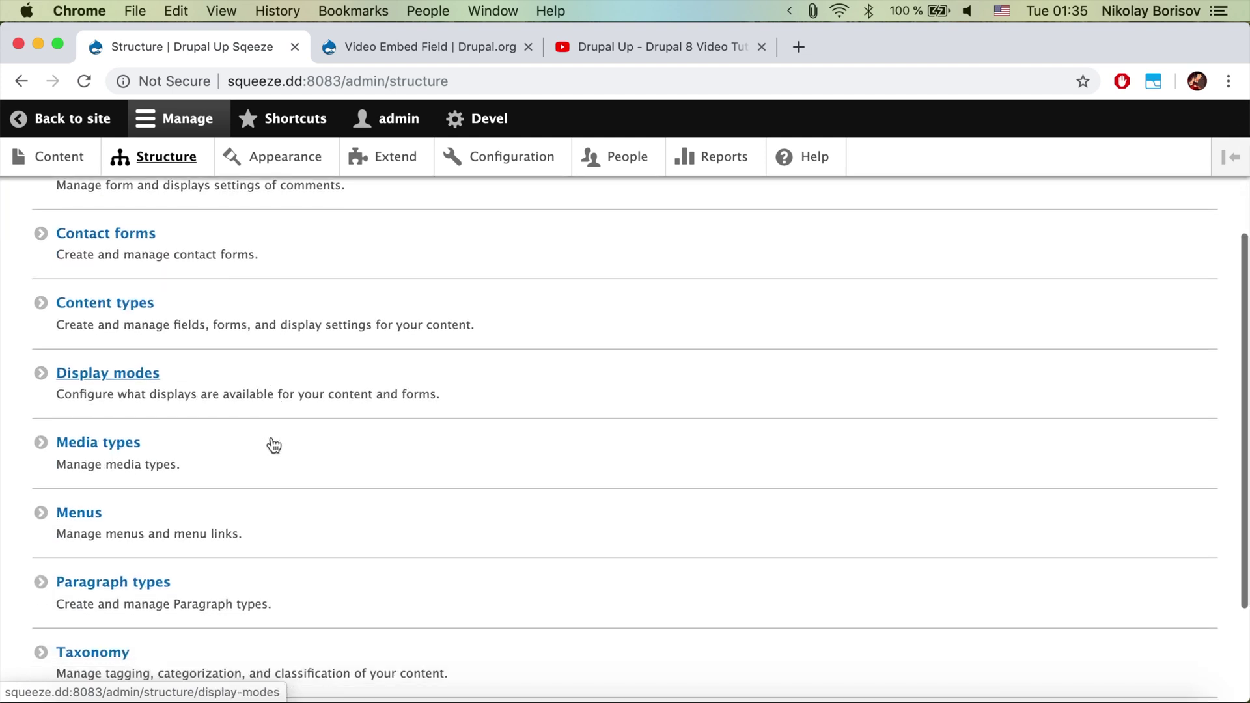
click(246, 460)
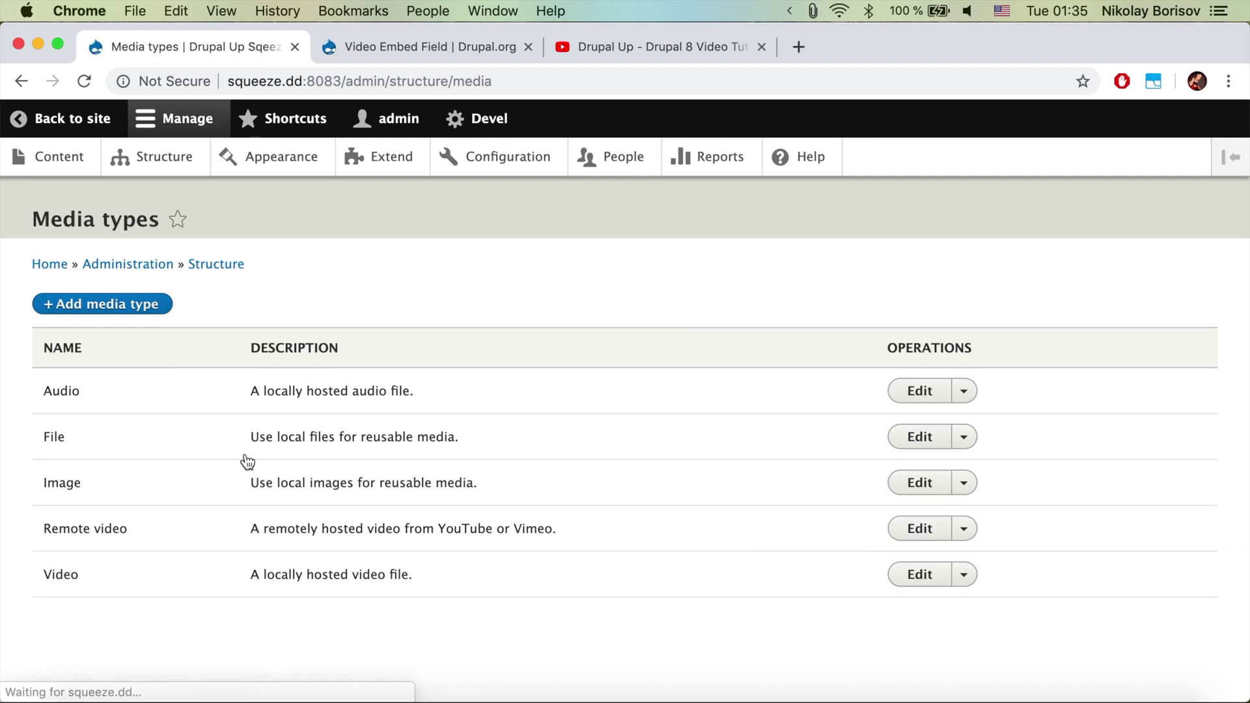
click(965, 530)
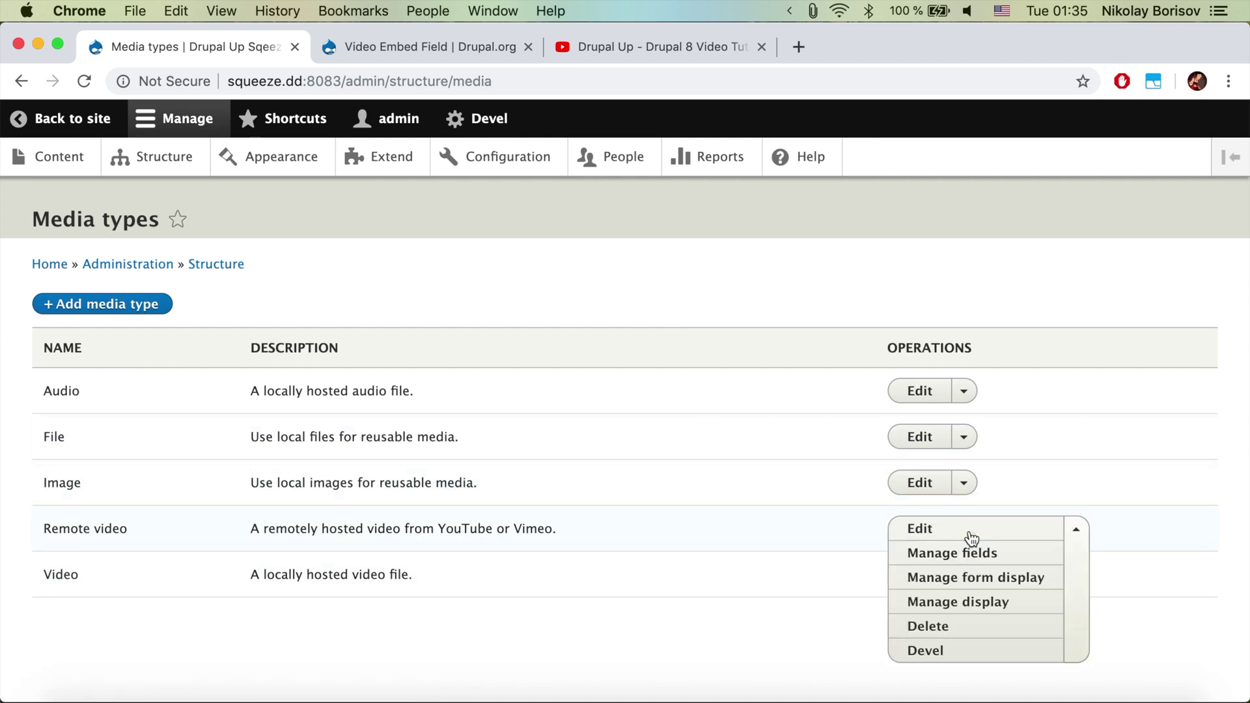
click(975, 602)
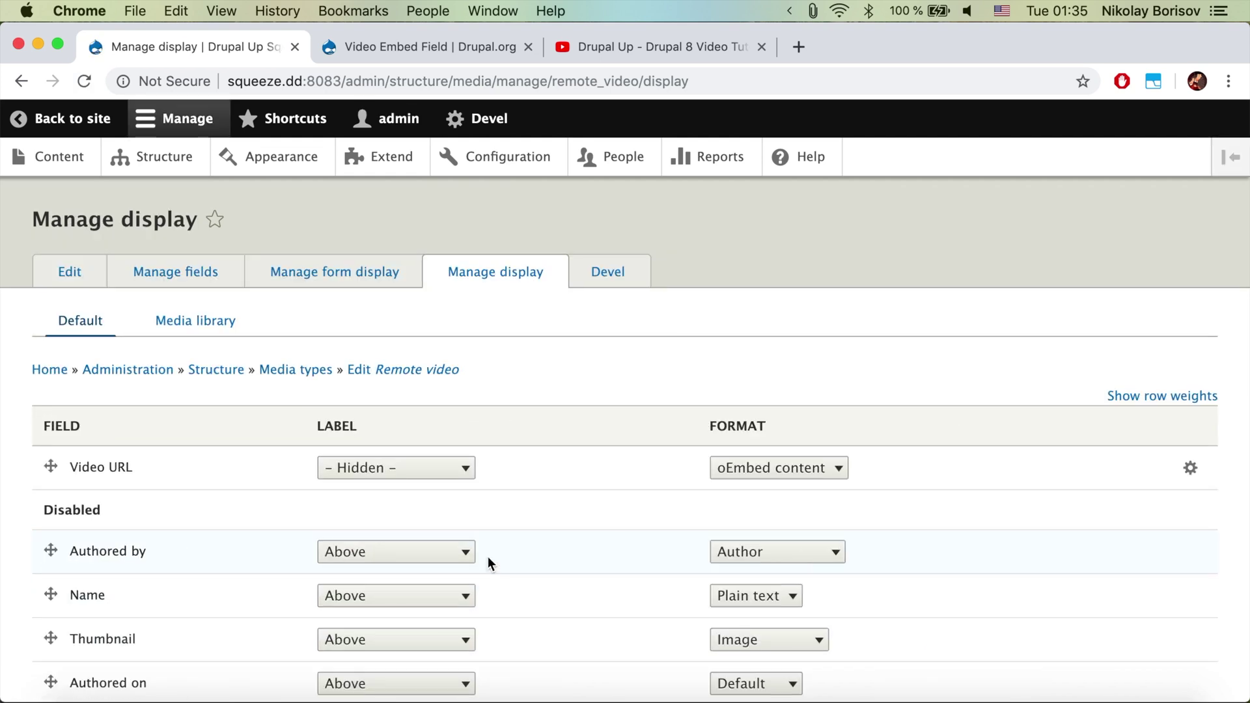
click(765, 473)
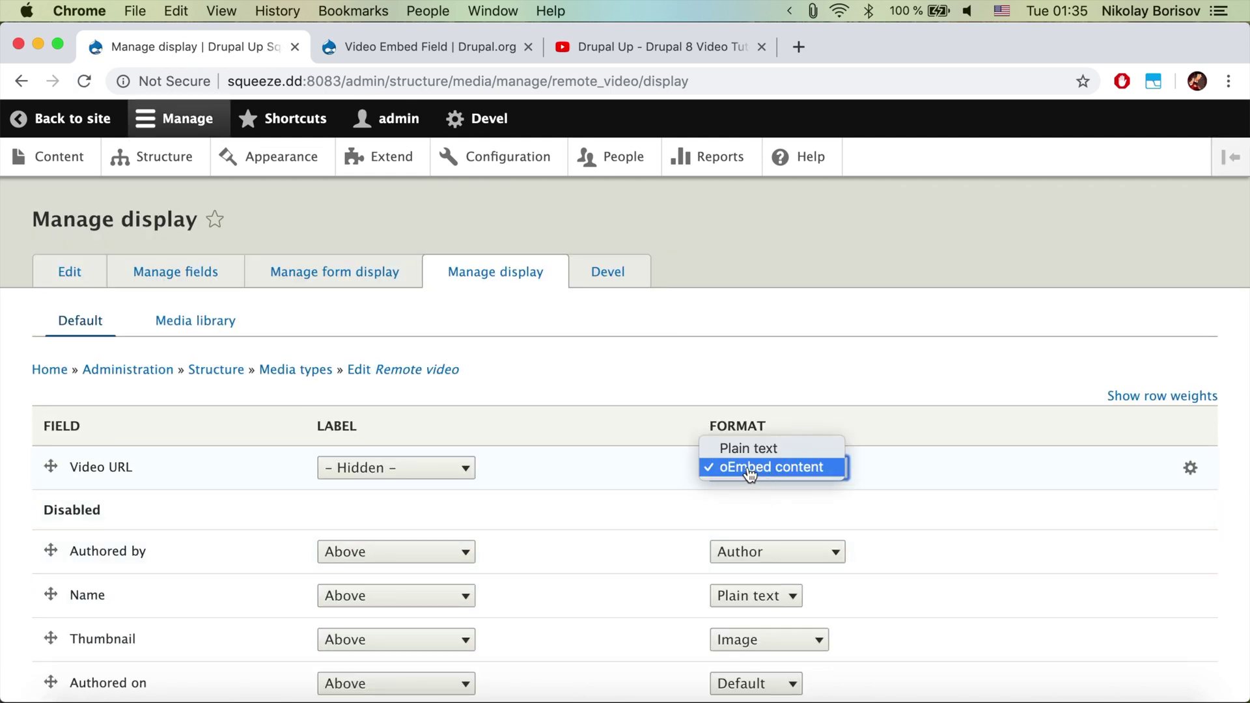
click(945, 529)
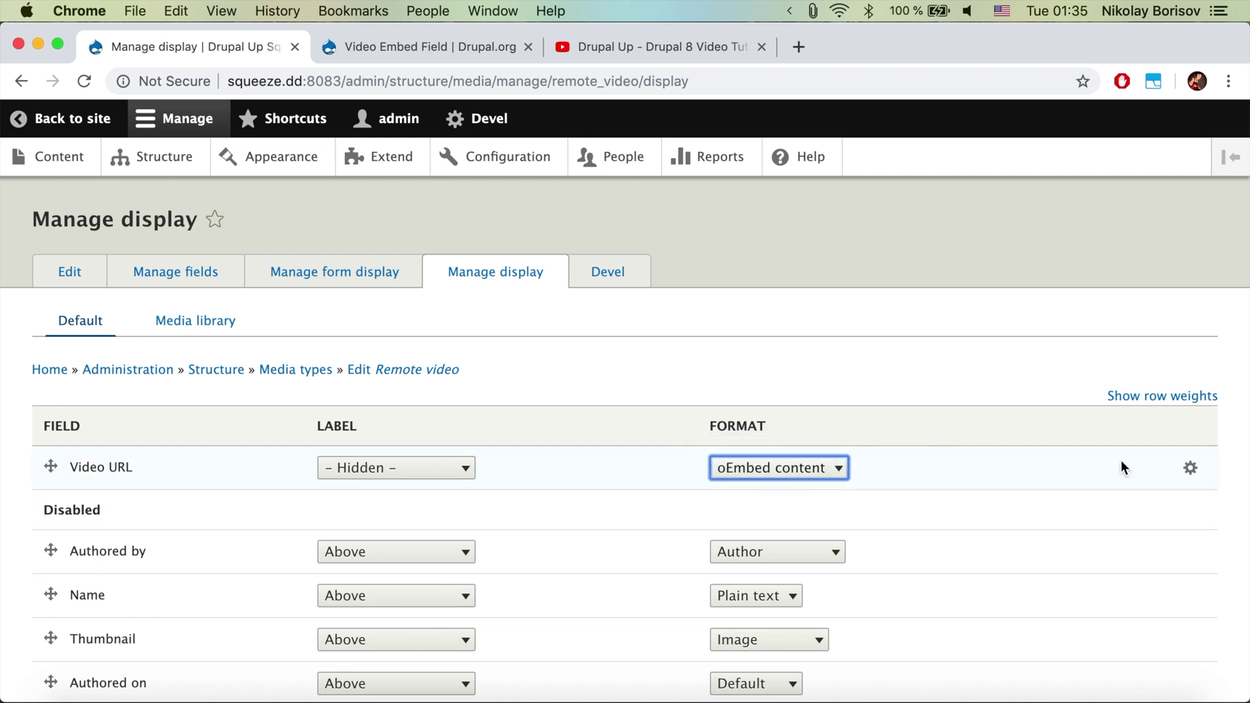
- Check the Video URL oEmbed maximum width and height are 0, then return to Structure
click(1189, 467)
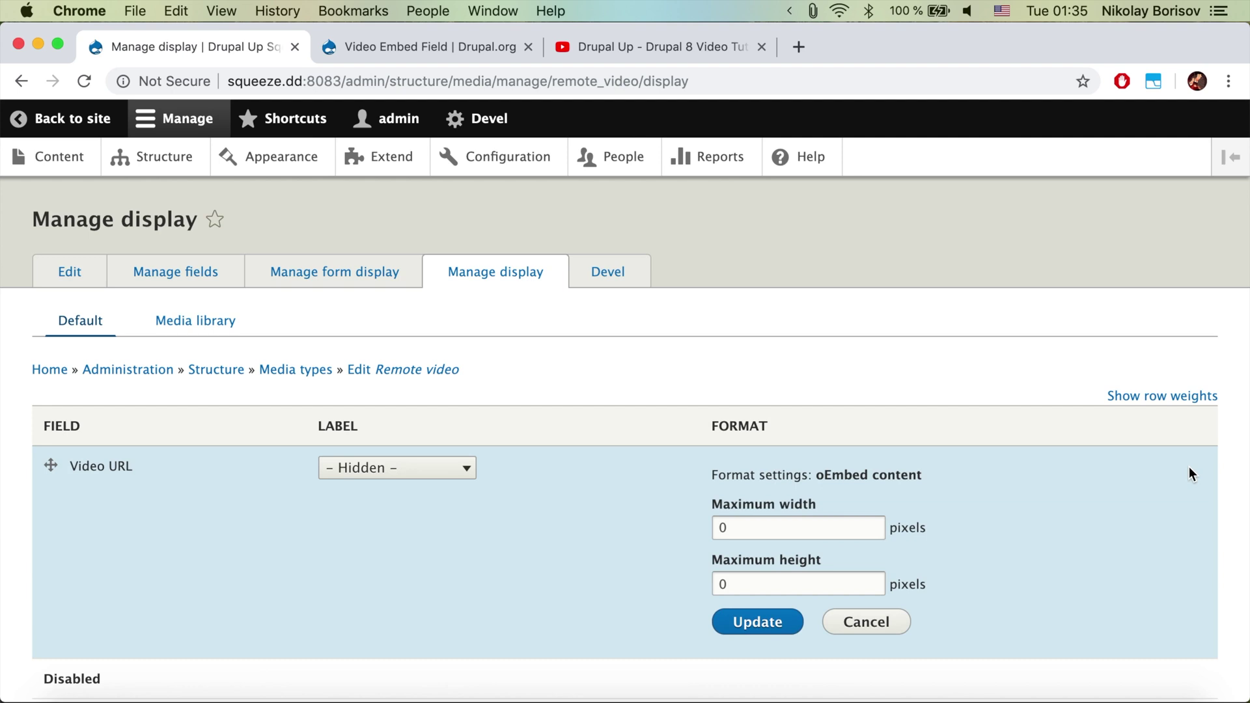
scroll(1189, 466, down, 3)
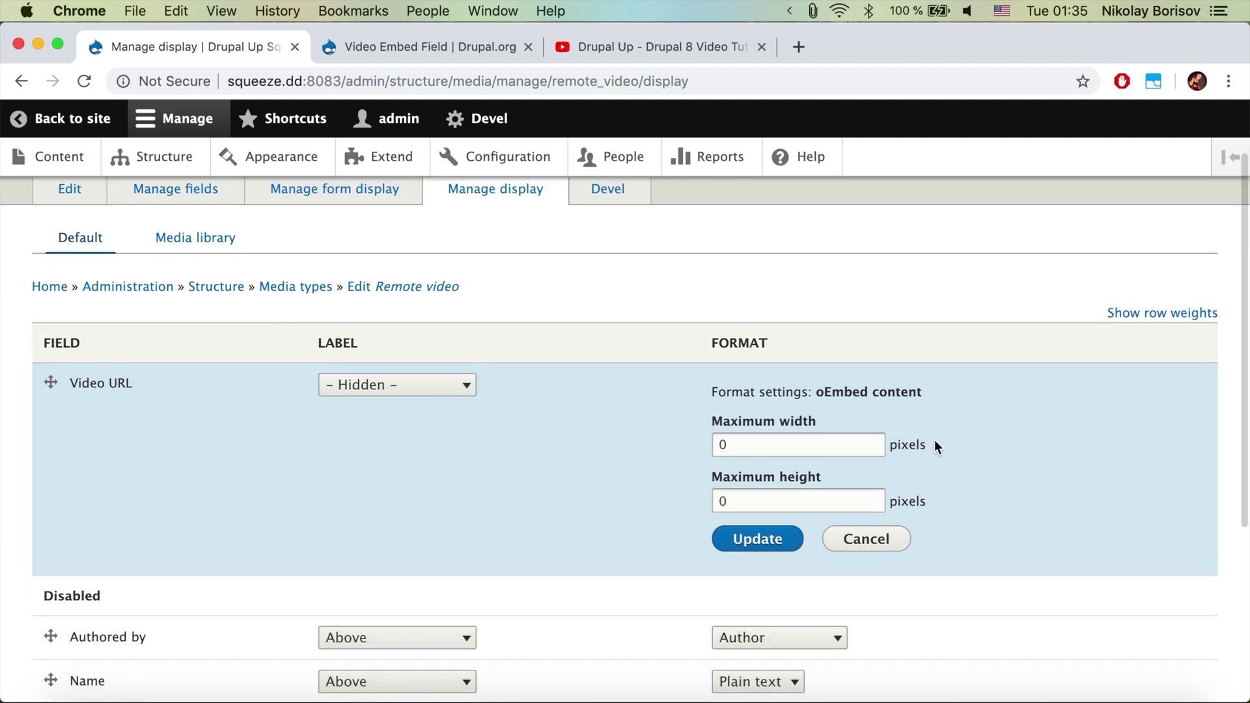
double_click(796, 449)
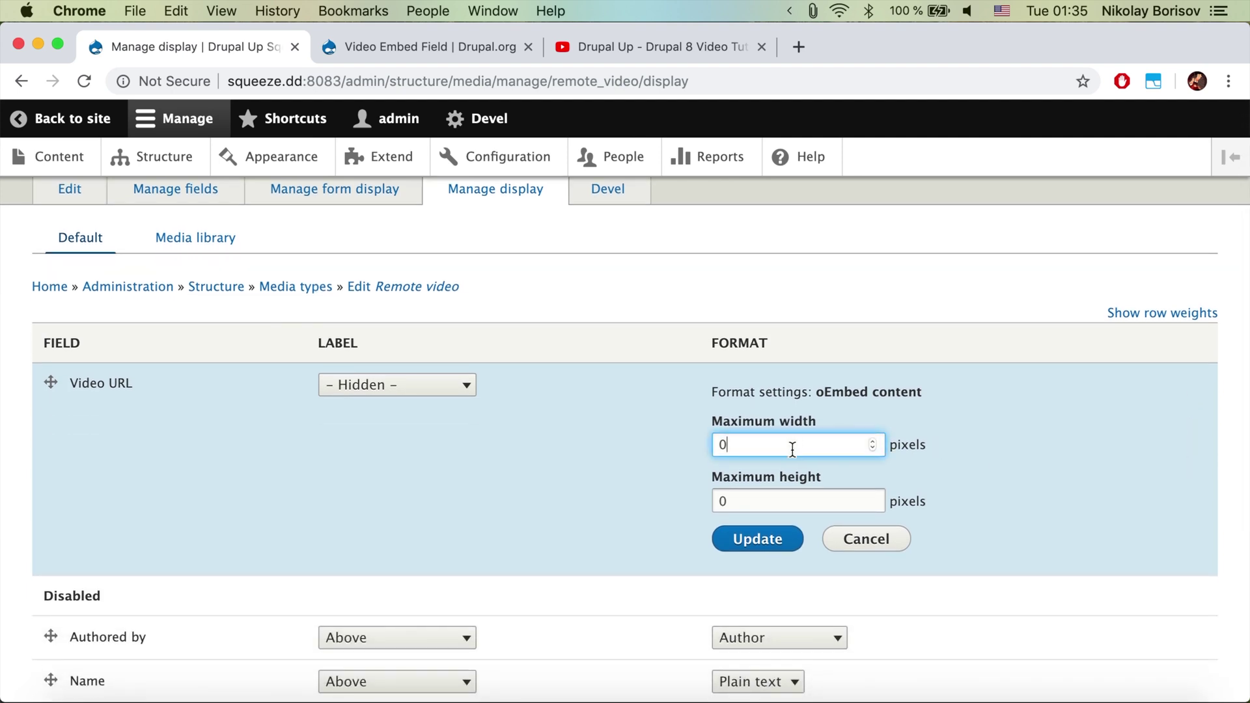
double_click(910, 446)
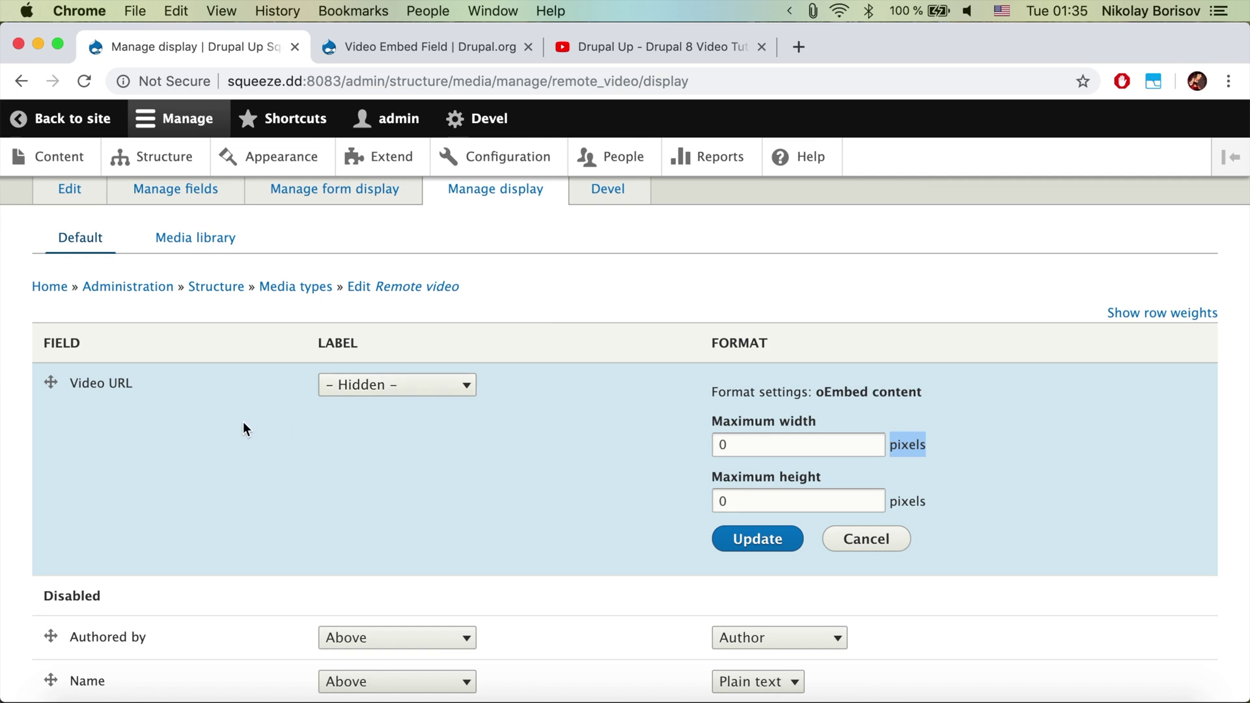
scroll(244, 420, up, 2)
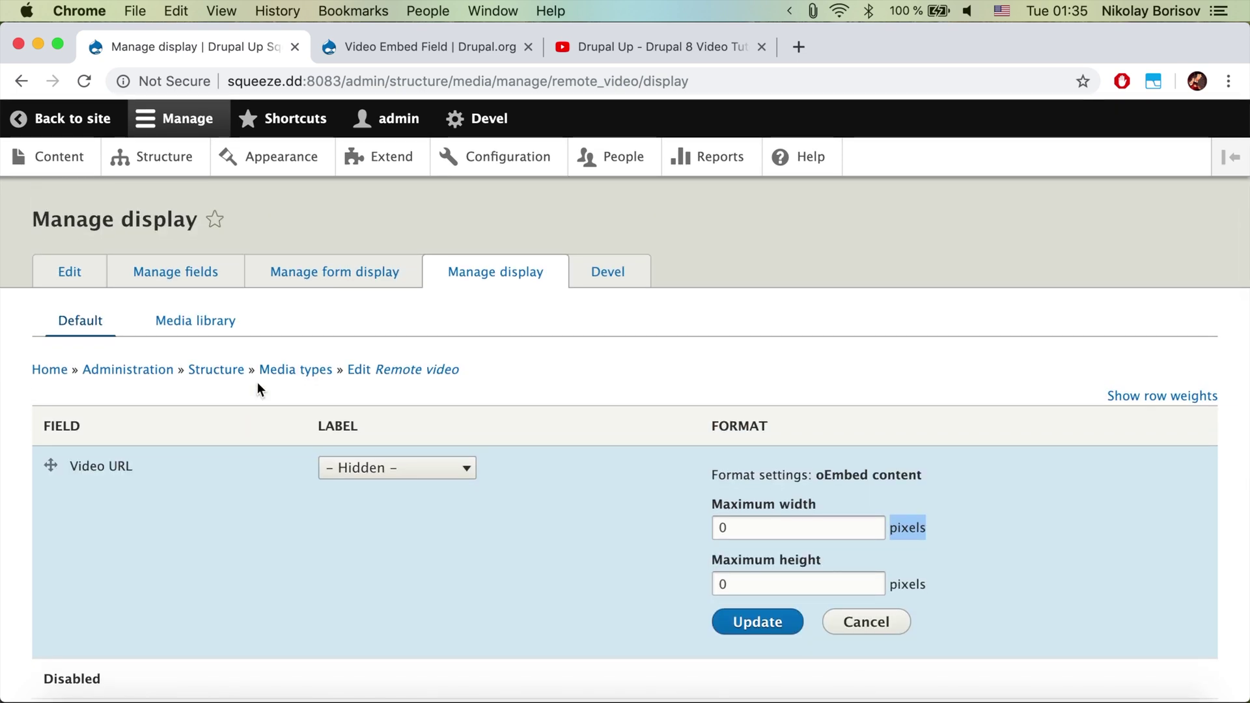
click(155, 158)
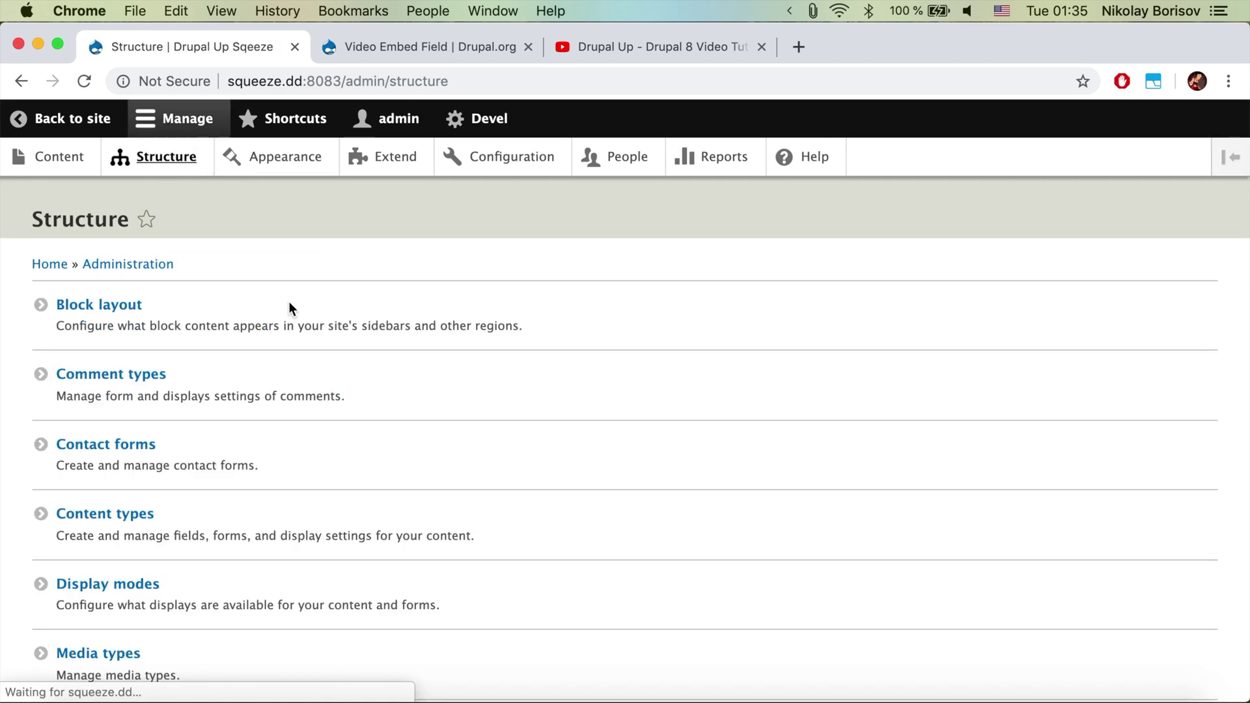
- Confirm the Article Video field renders as Default in Manage display, then return to Content
scroll(289, 302, down, 2)
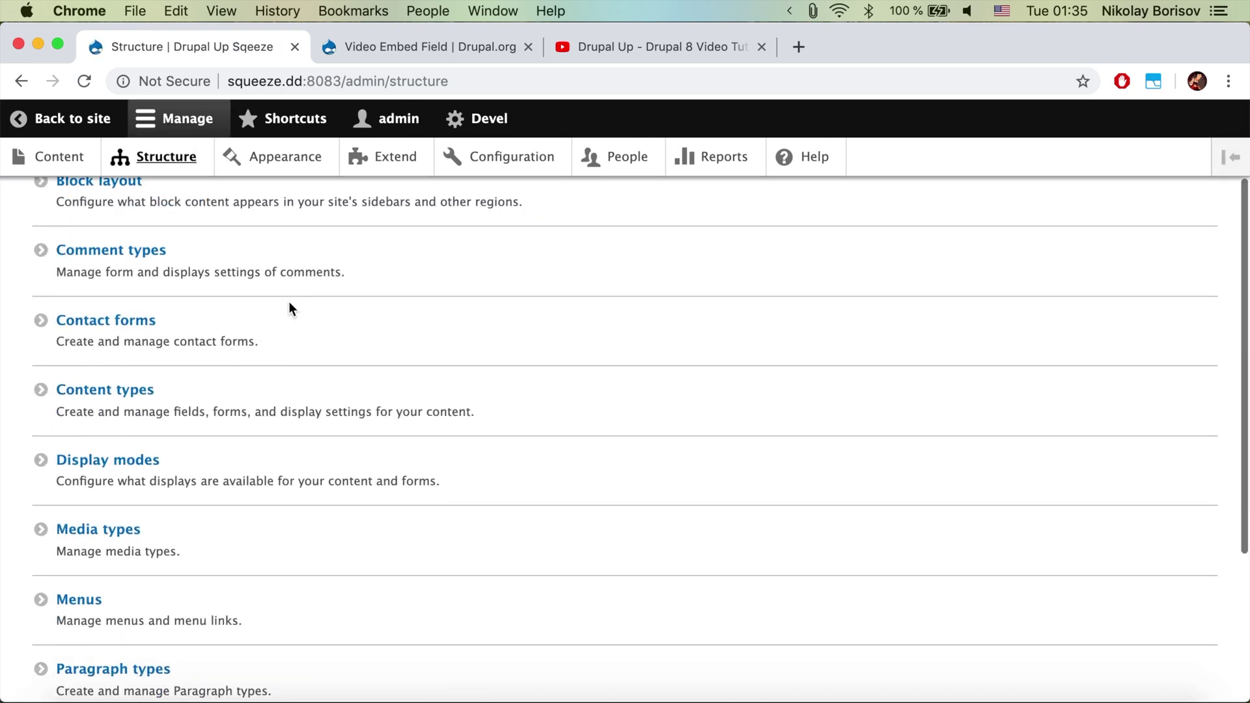
click(274, 393)
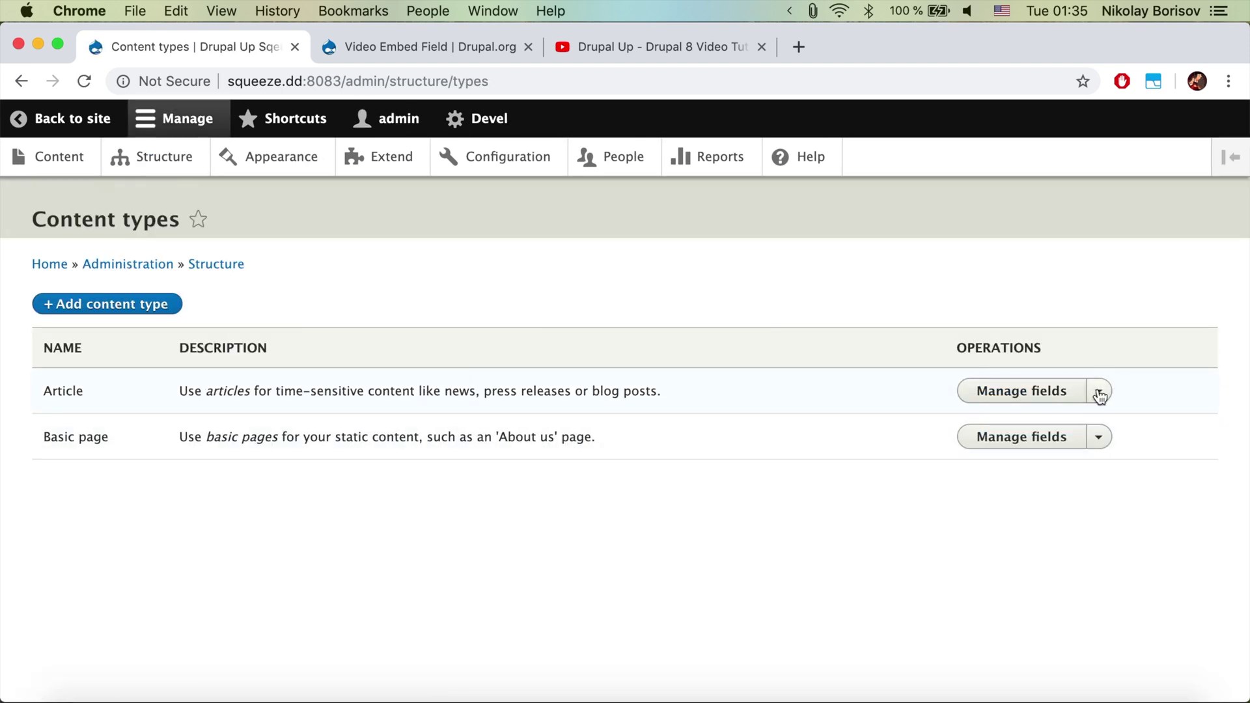
click(1098, 391)
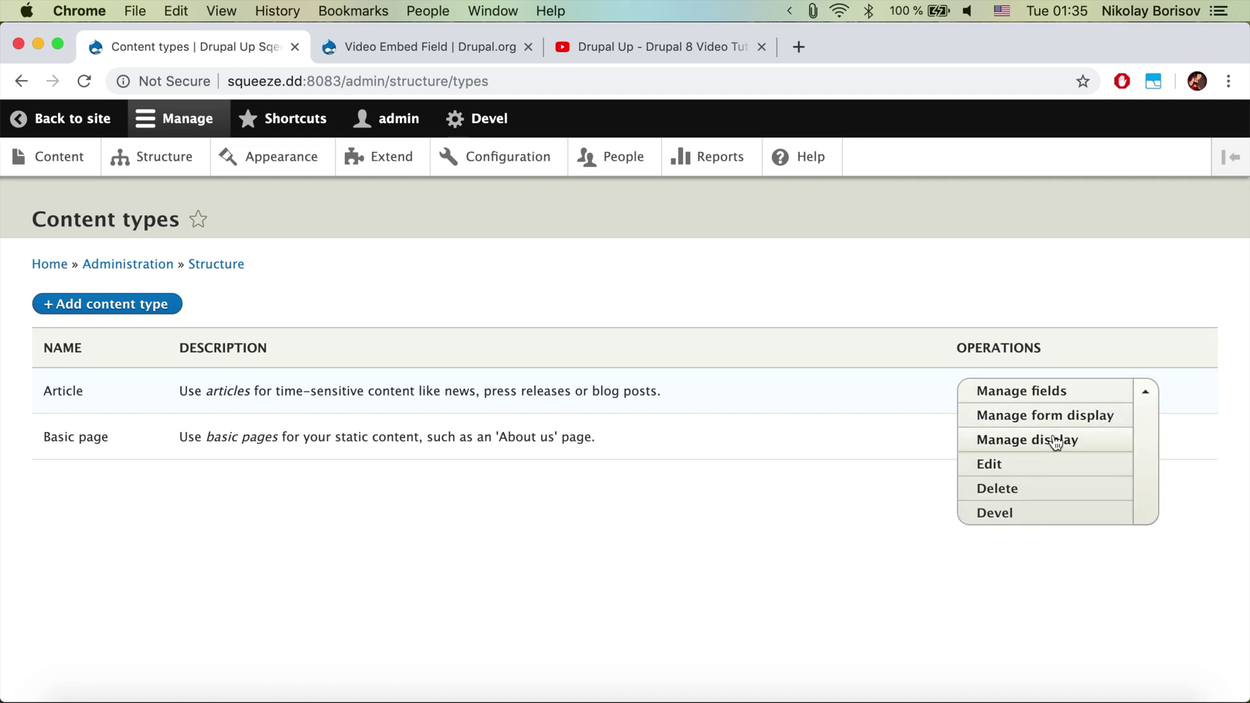
click(1051, 440)
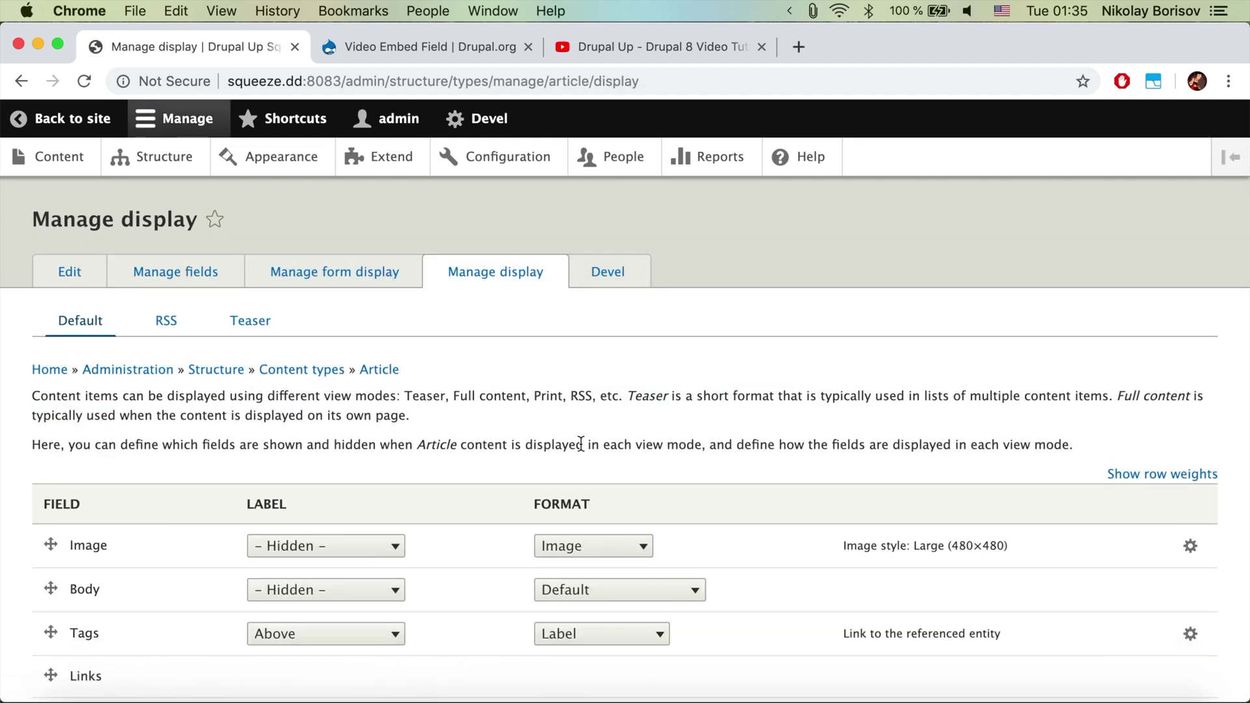
scroll(580, 443, down, 2)
scroll(581, 443, down, 5)
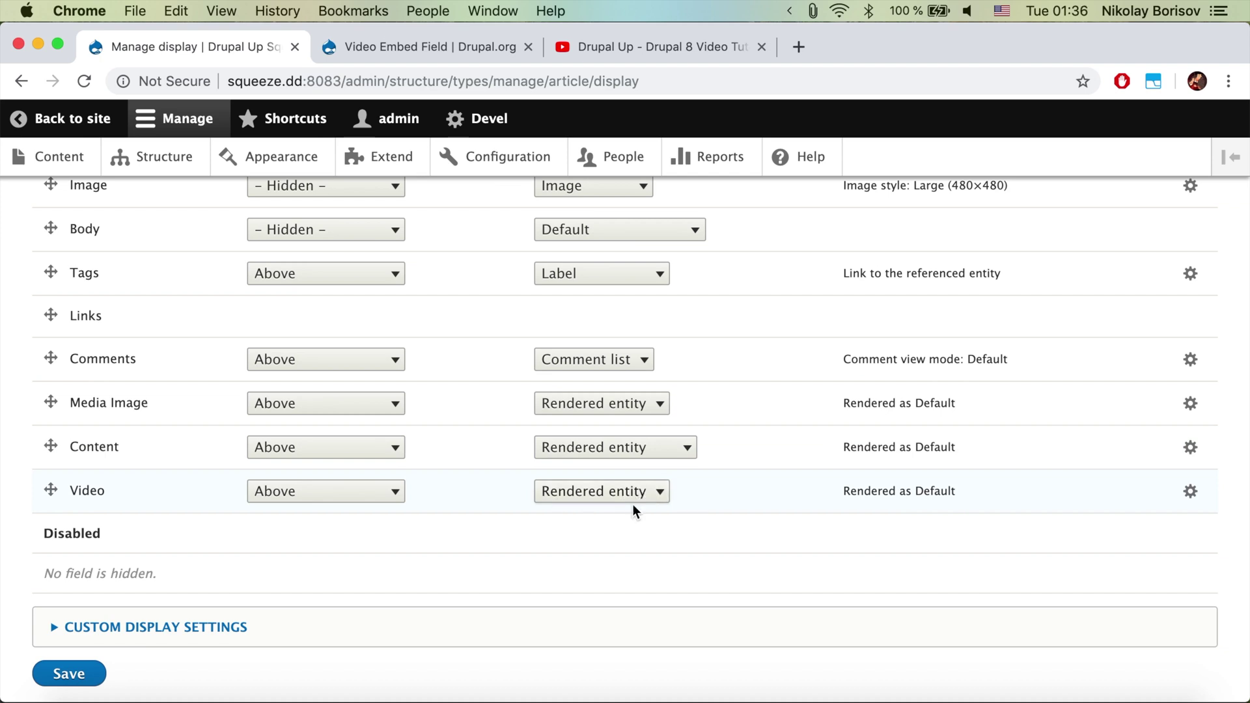
click(1190, 491)
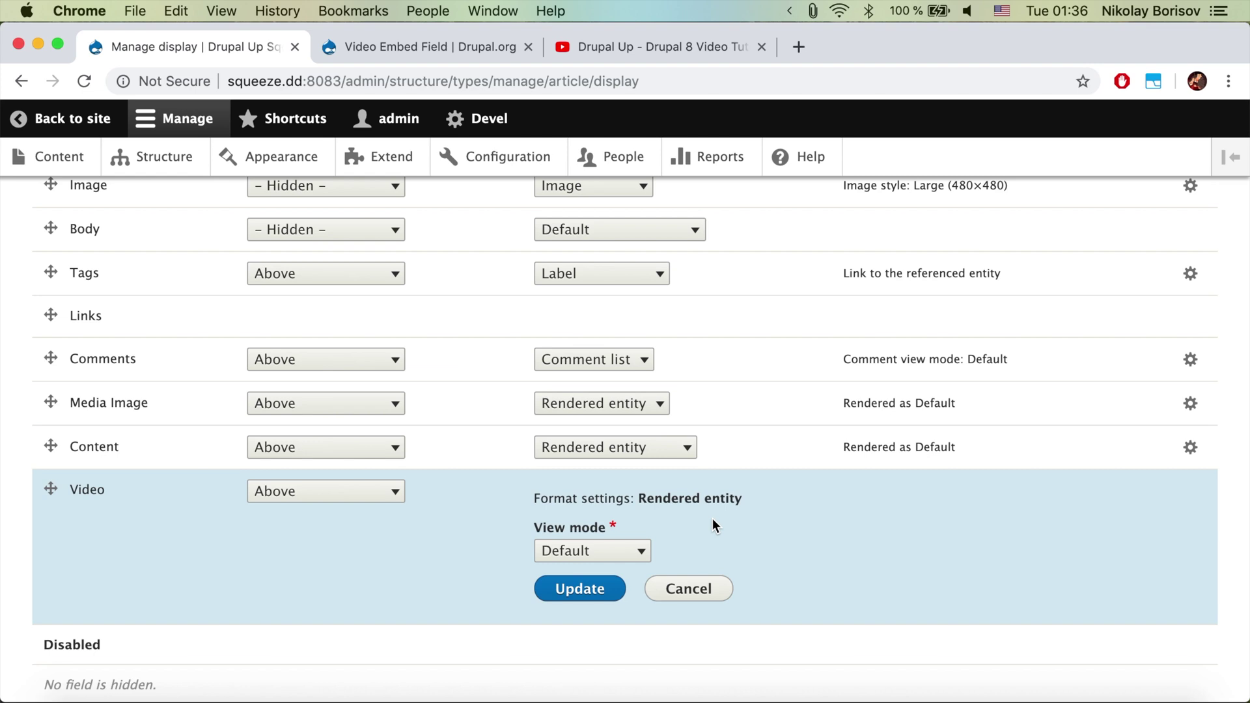
click(688, 588)
click(59, 156)
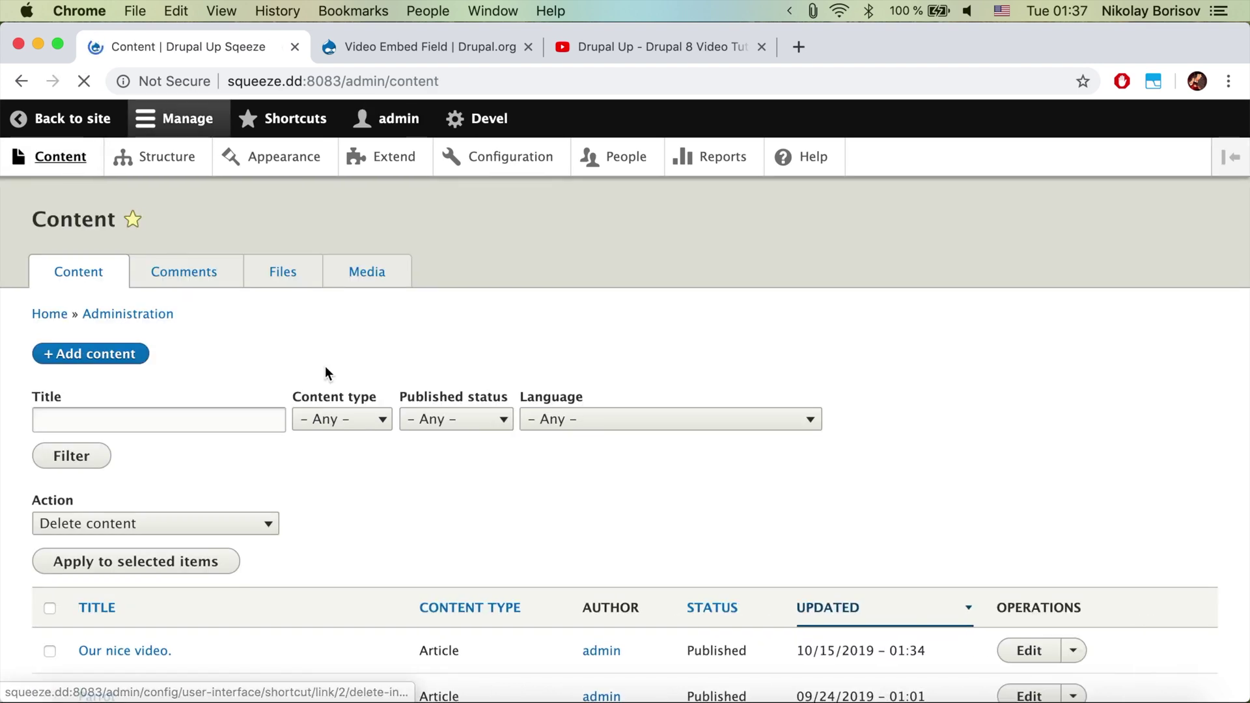
- Open the article 'Our nice video.' from the Content listing
click(131, 651)
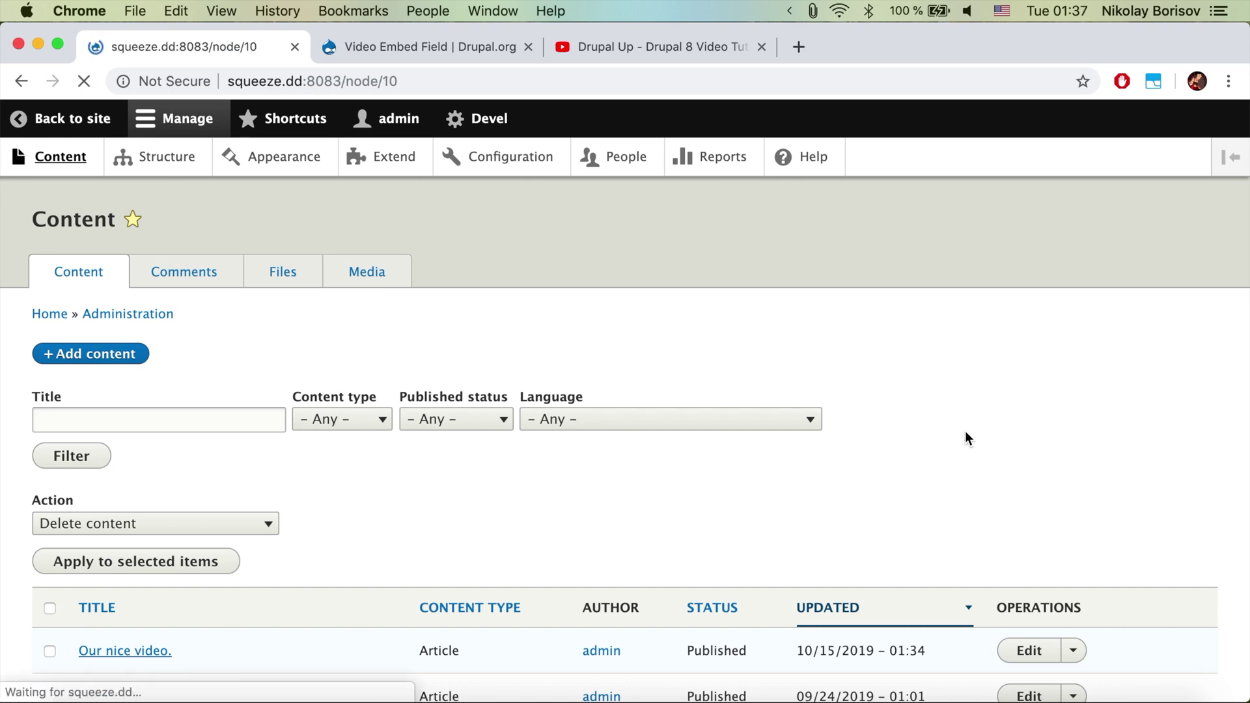